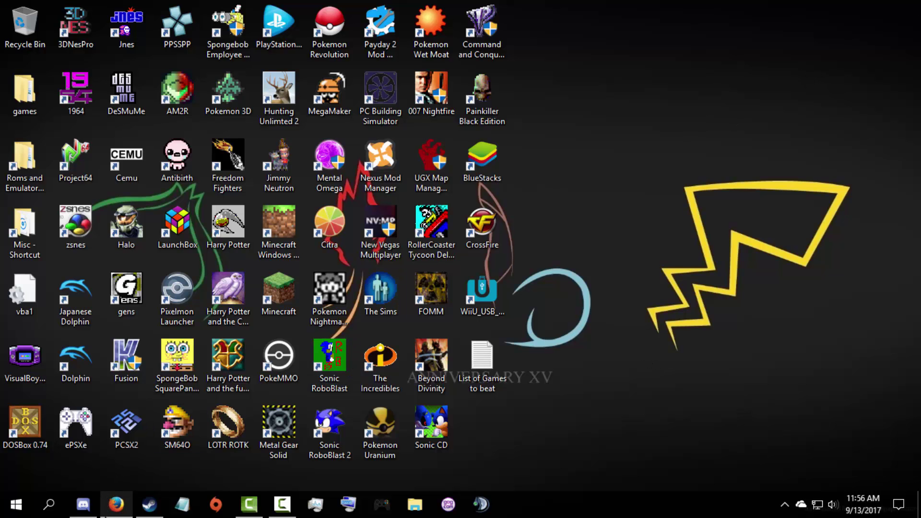
Switch to Firefox and bring up the download links in the Star Rod modding release thread.
mouse_move(115, 504)
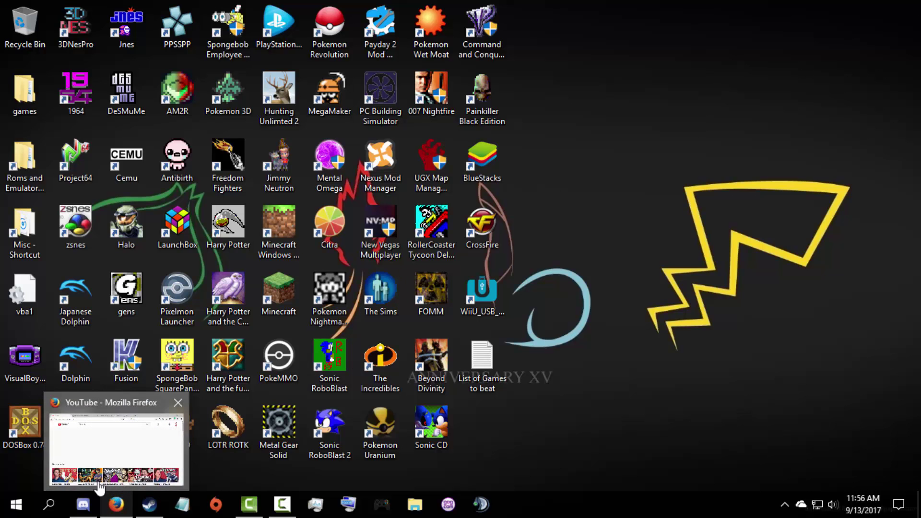
left_click(118, 449)
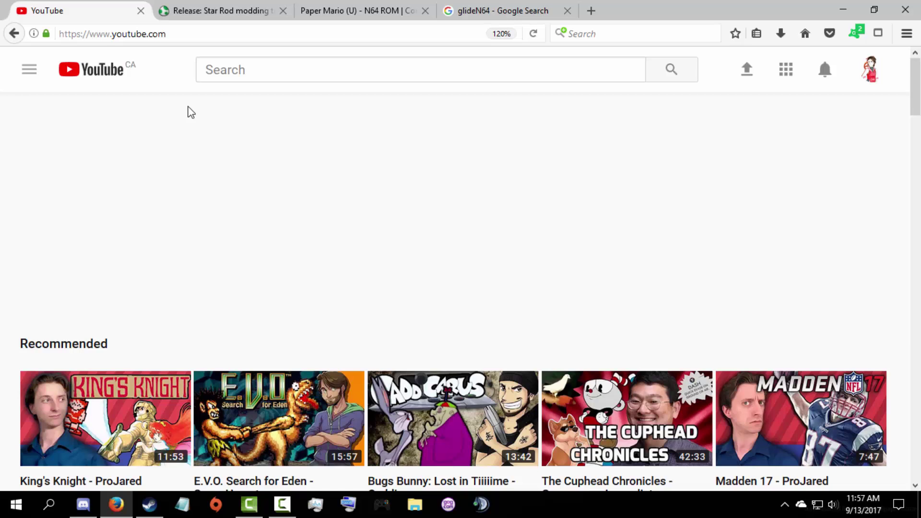
left_click(218, 10)
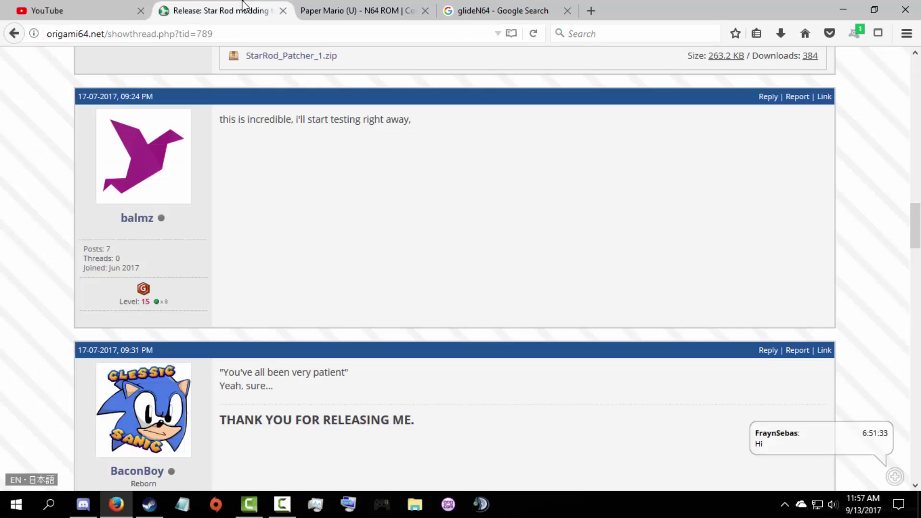
scroll(334, 359, "up", 10)
scroll(335, 359, "up", 10)
scroll(347, 364, "down", 6)
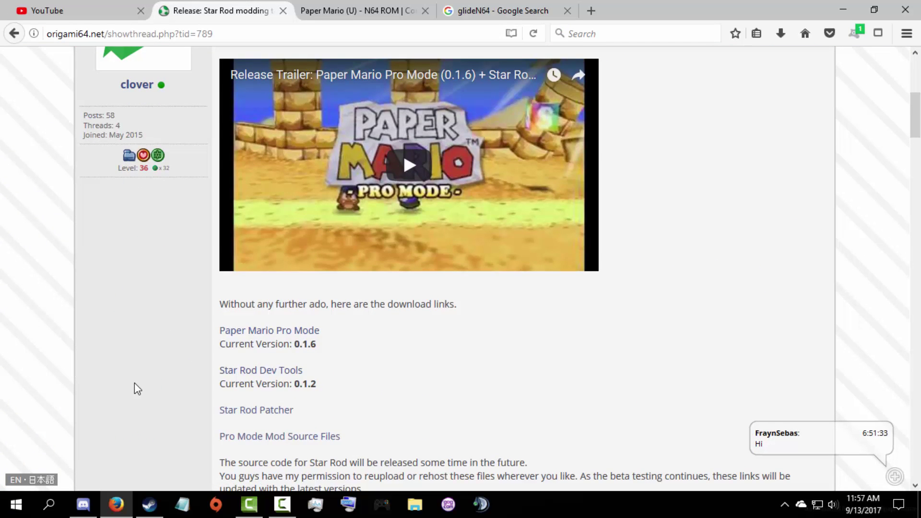
Download Paper Mario Pro Mode v0.1.6.zip through the thread's link, return to the thread and check the download.
left_click(245, 340)
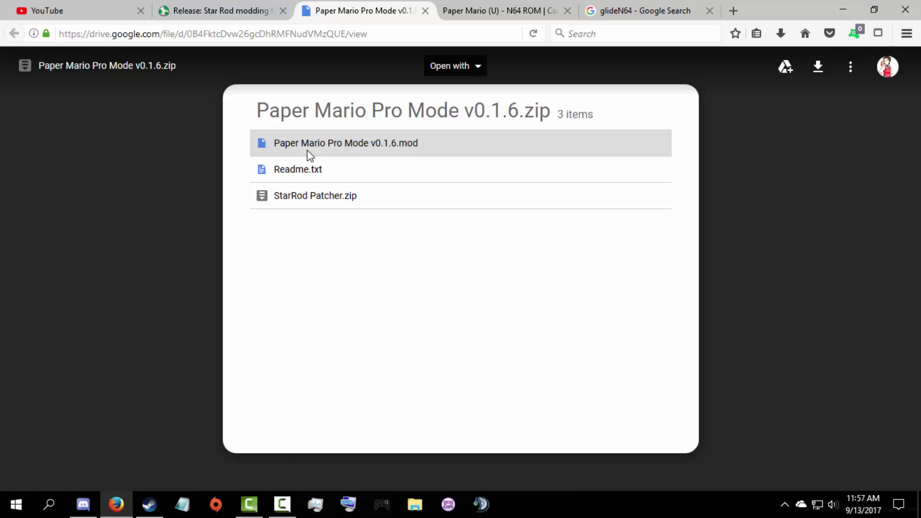
left_click(817, 75)
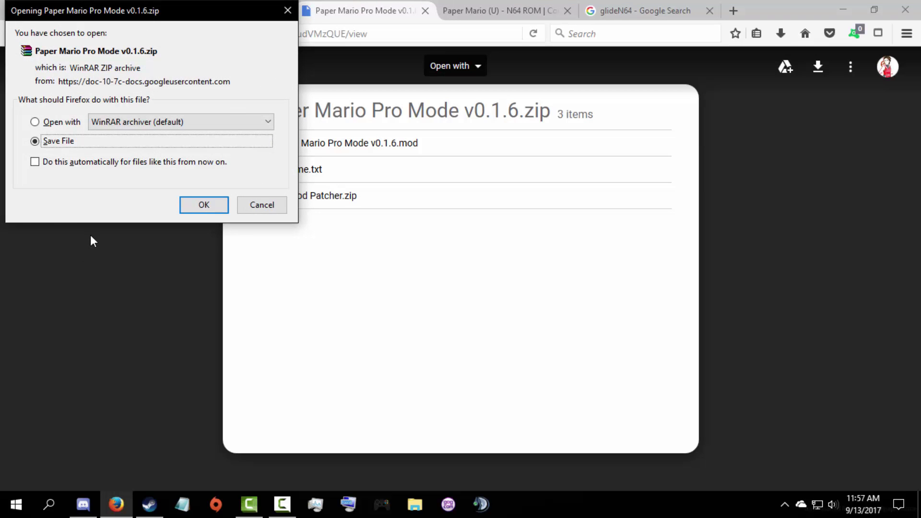
left_click(186, 203)
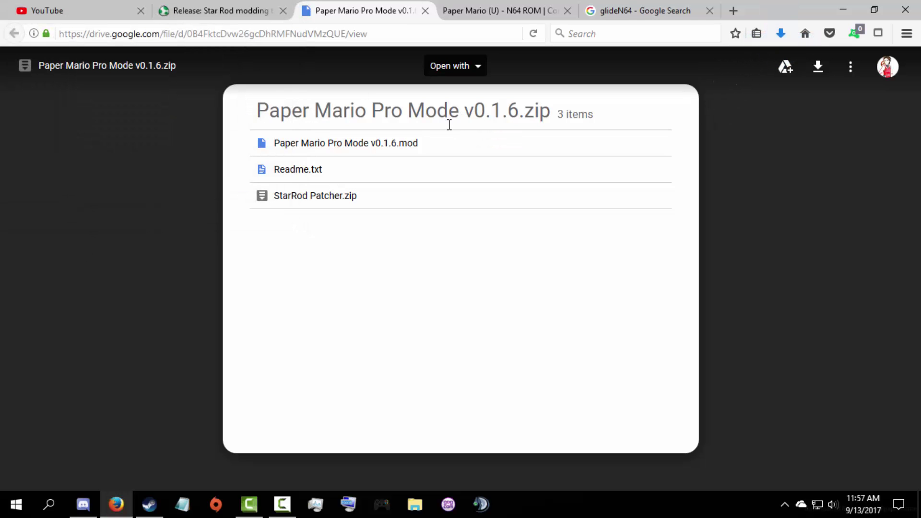
left_click(425, 11)
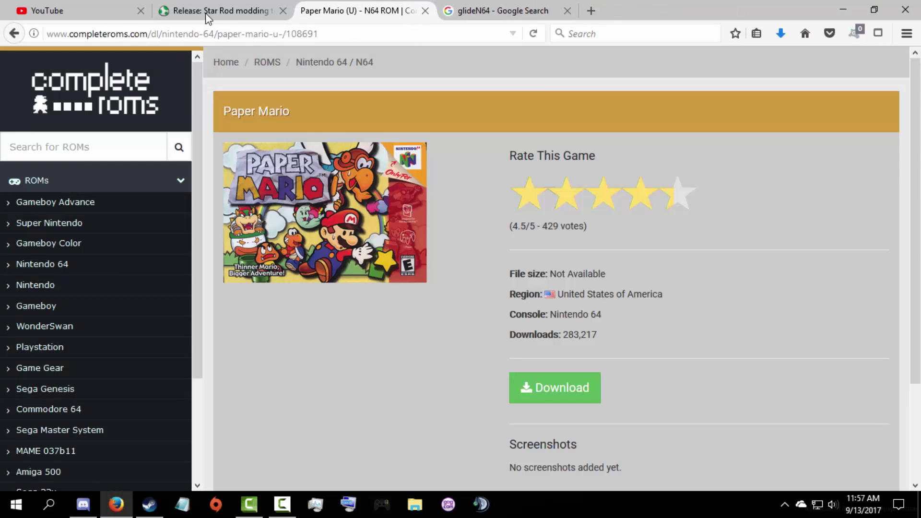
left_click(206, 14)
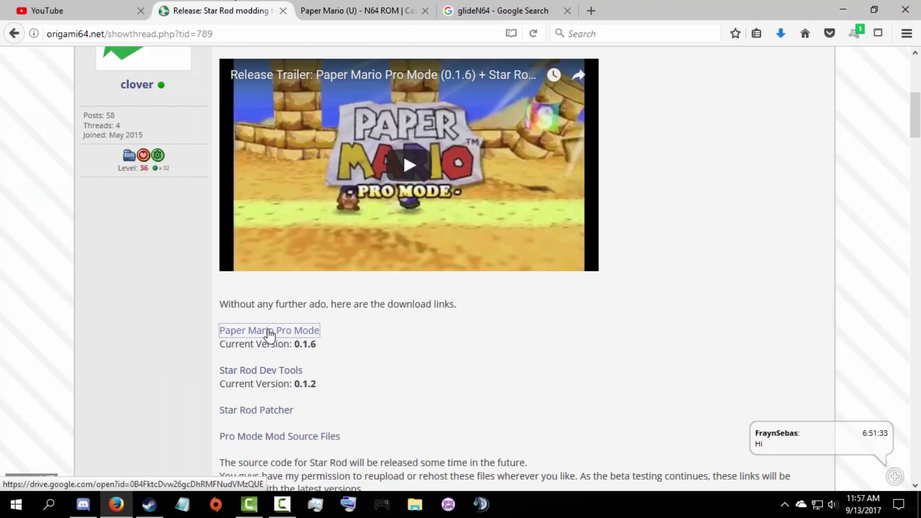
left_click(781, 33)
Create a folder named asdfoerj on the desktop.
key("super+d")
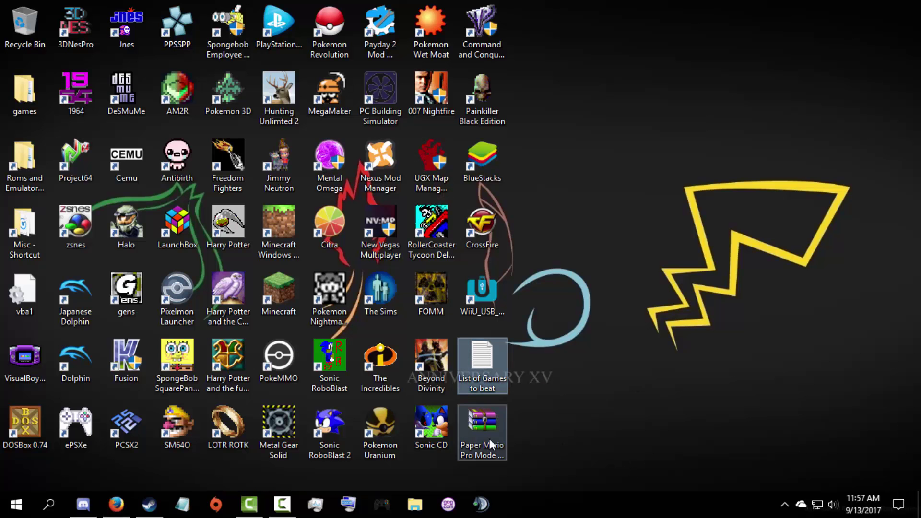
left_click(517, 431)
right_click(517, 431)
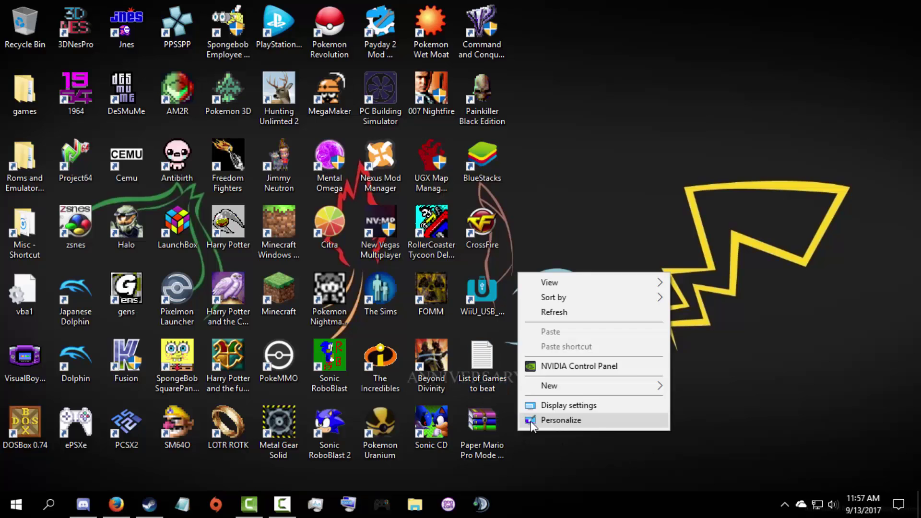
mouse_move(559, 386)
left_click(698, 260)
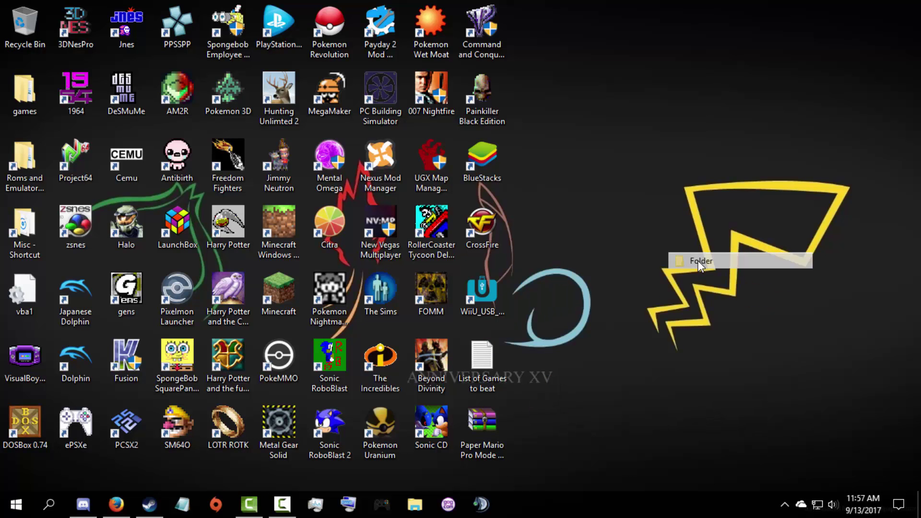
type("asdfoerj")
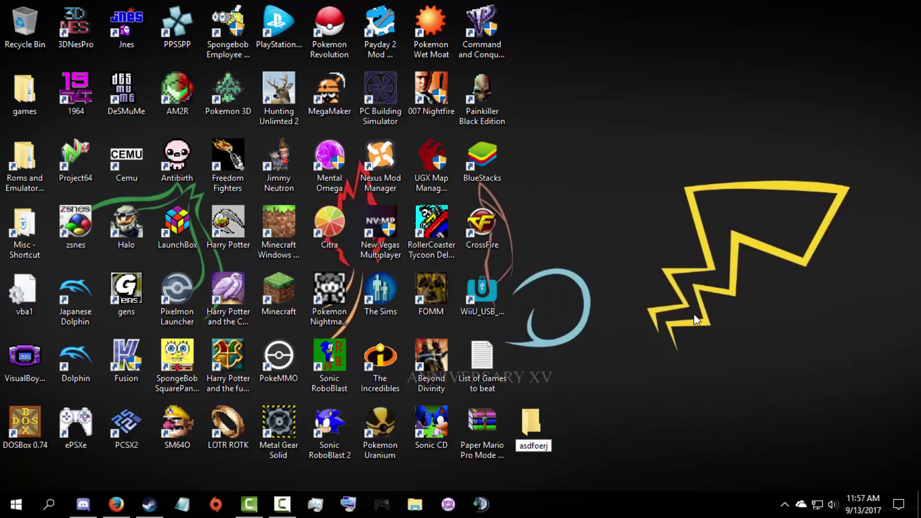
key("Return")
Move the Paper Mario Pro Mode archive into the asdfoerj folder and extract its contents there.
left_click_drag(481, 446, 523, 436)
double_click(522, 437)
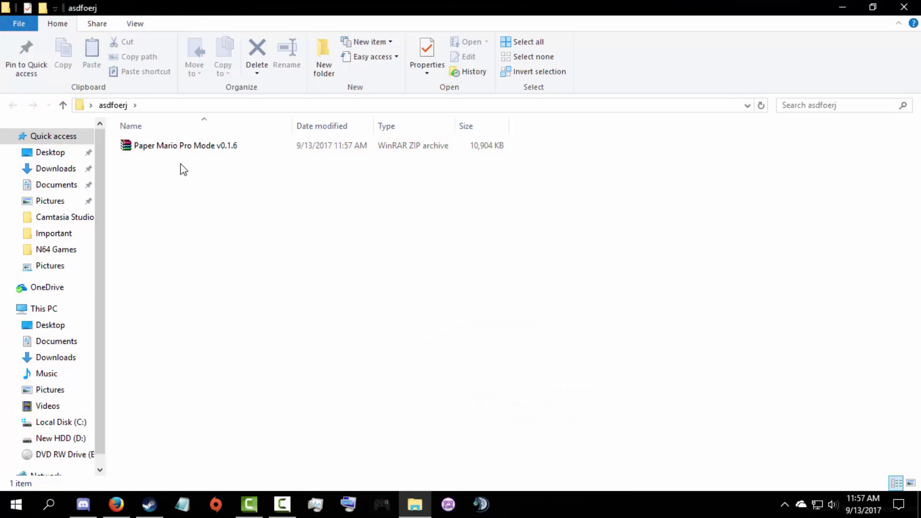
left_click(155, 147)
right_click(154, 150)
left_click(188, 206)
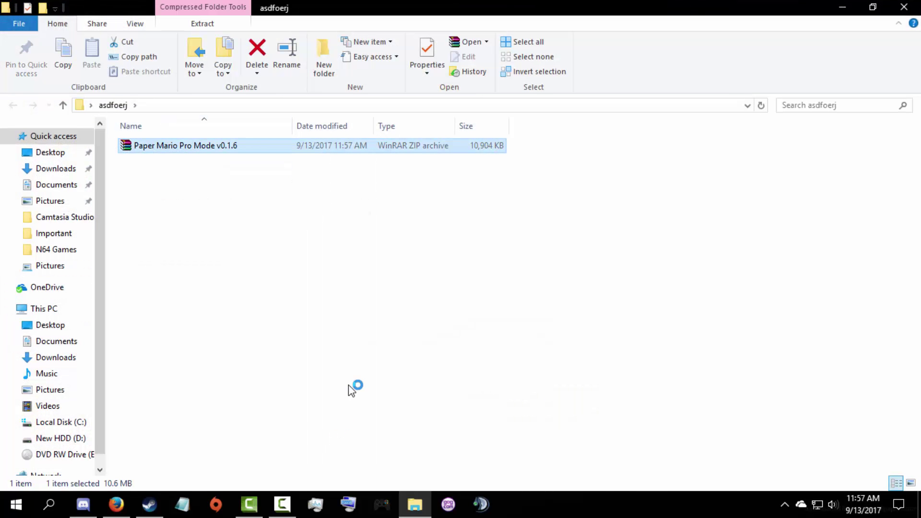
left_click(138, 287)
Extract the StarRod Patcher archive directly into the asdfoerj folder.
left_click(141, 188)
right_click(140, 188)
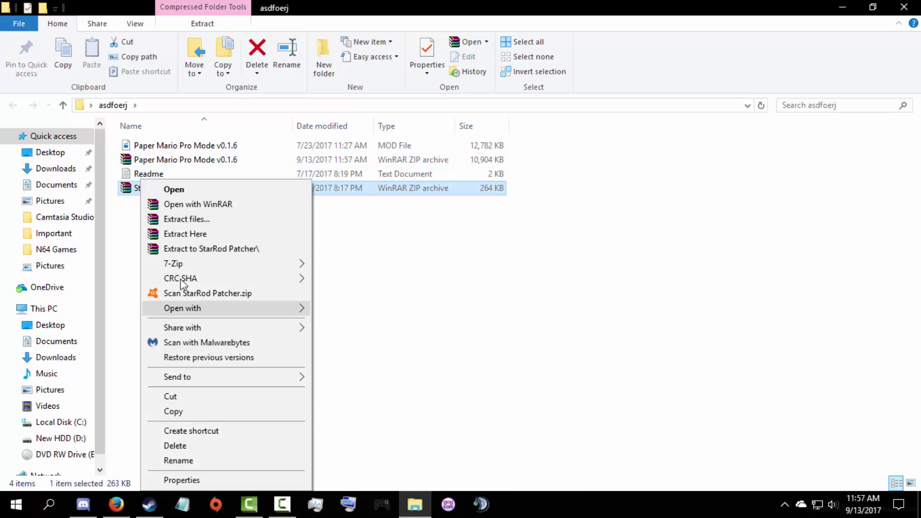
left_click(182, 235)
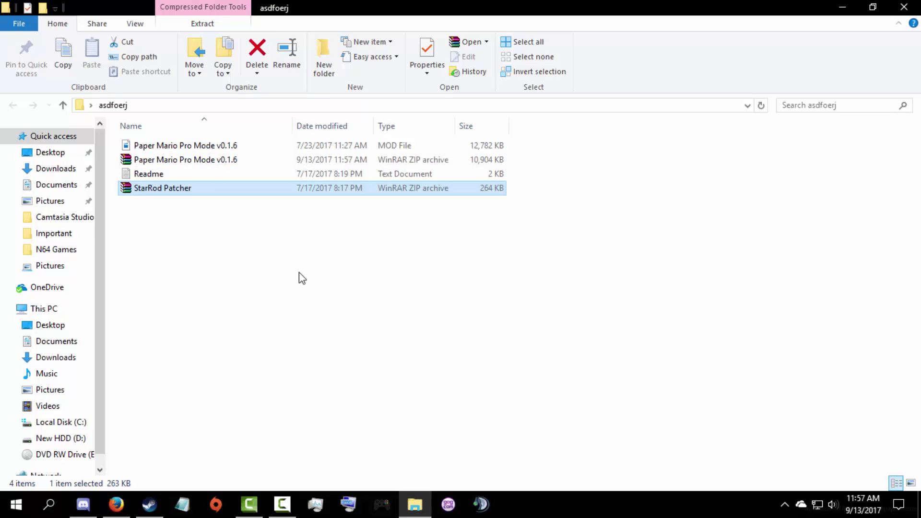
left_click(222, 283)
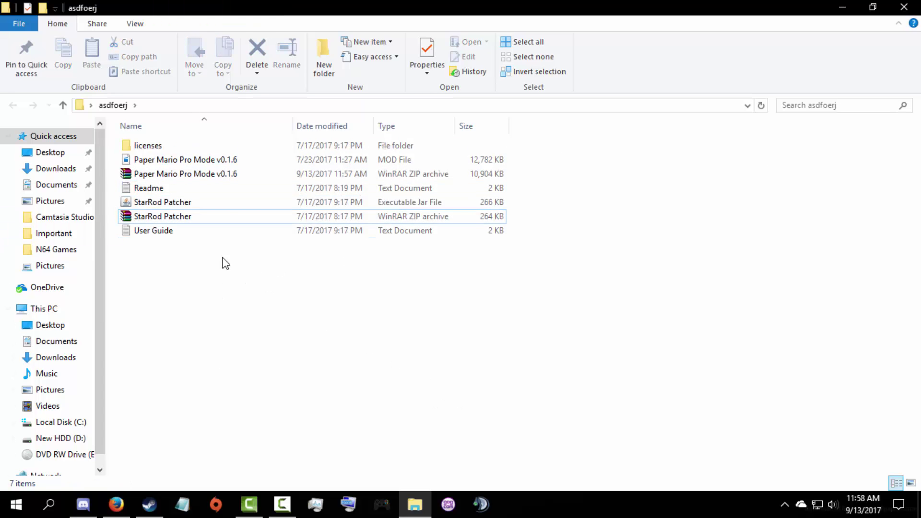
Switch back to Firefox, save Paper Mario (U) [!].zip from the Complete Roms page and check the download.
left_click(116, 504)
scroll(120, 353, "down", 3)
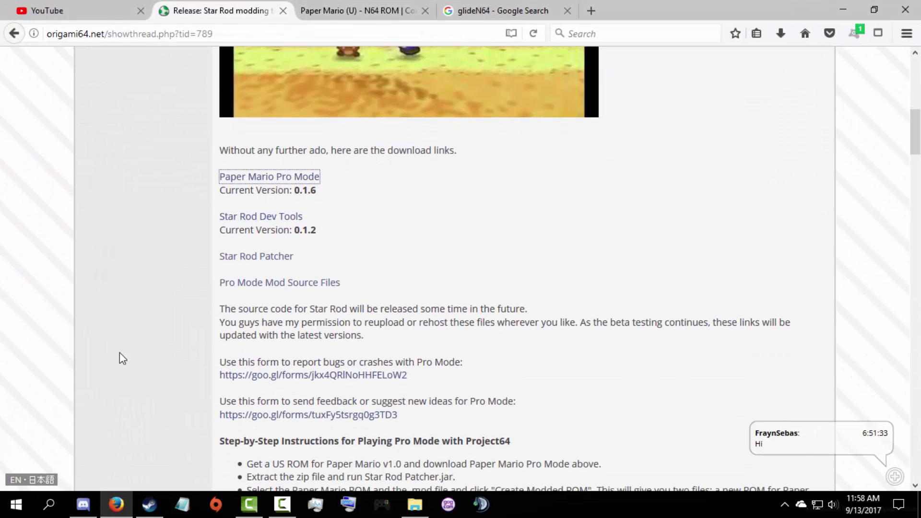
left_click(333, 7)
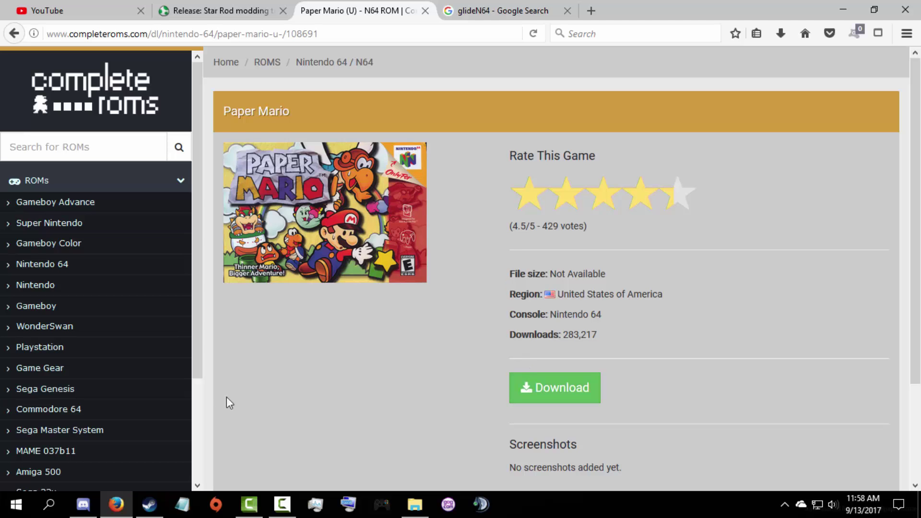
left_click(532, 398)
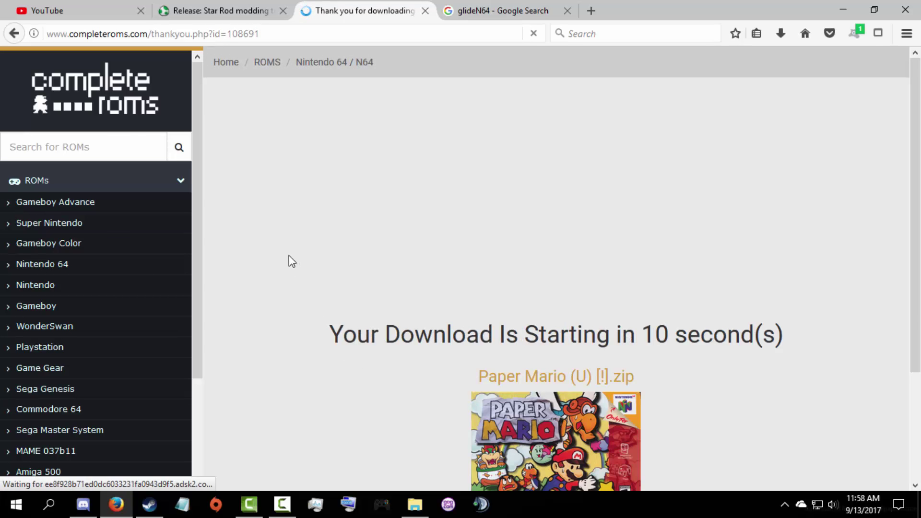
scroll(511, 321, "down", 3)
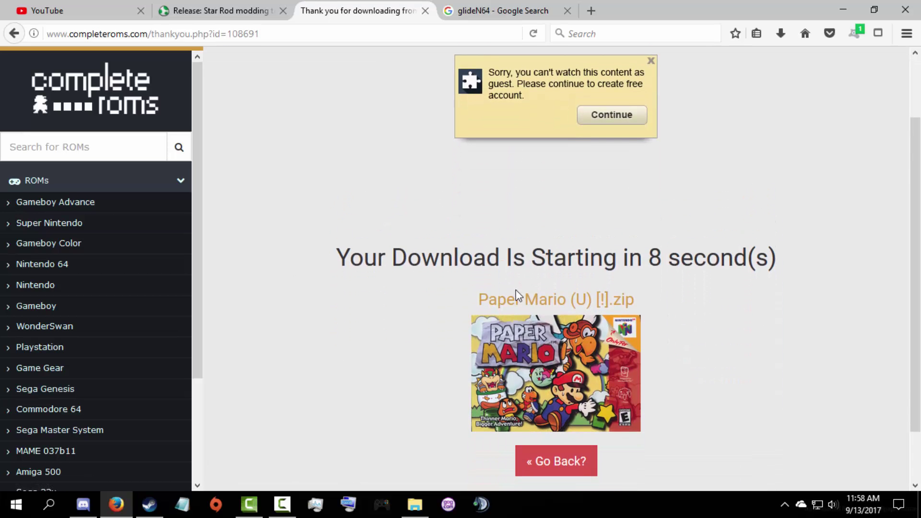
left_click(505, 305)
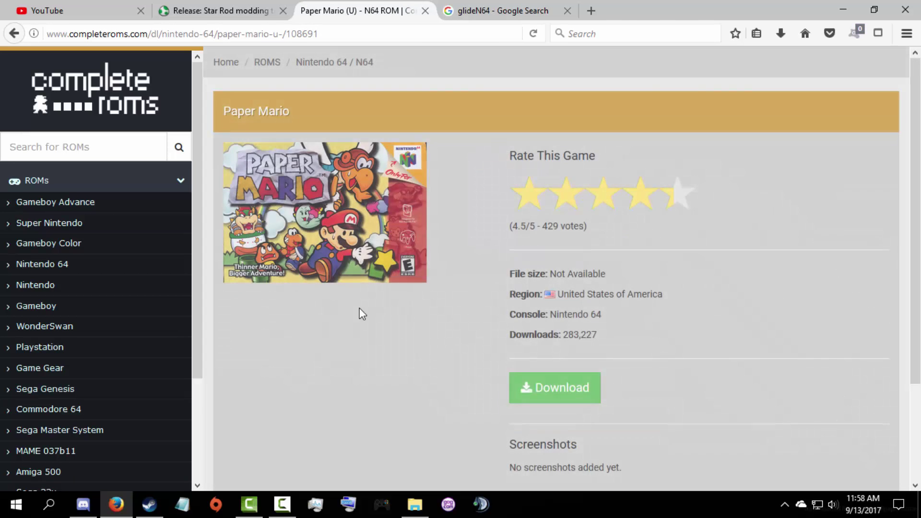
scroll(441, 293, "down", 3)
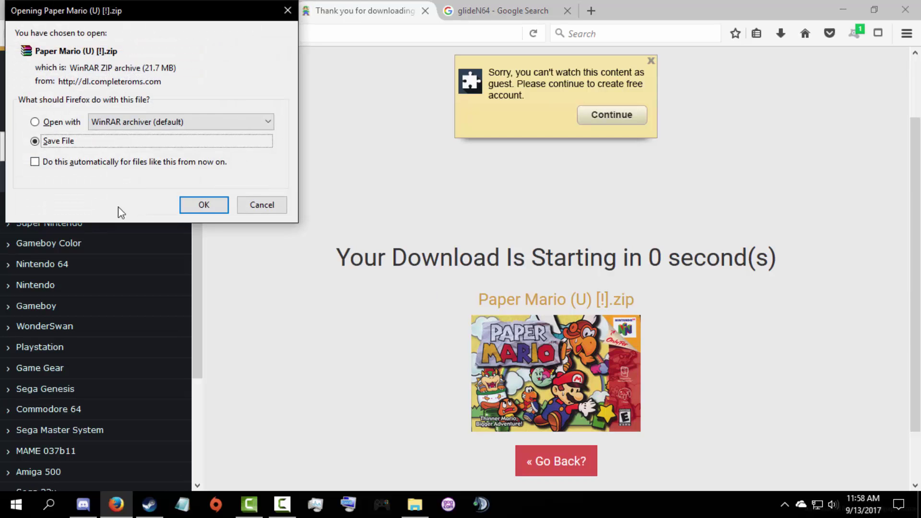
left_click(203, 211)
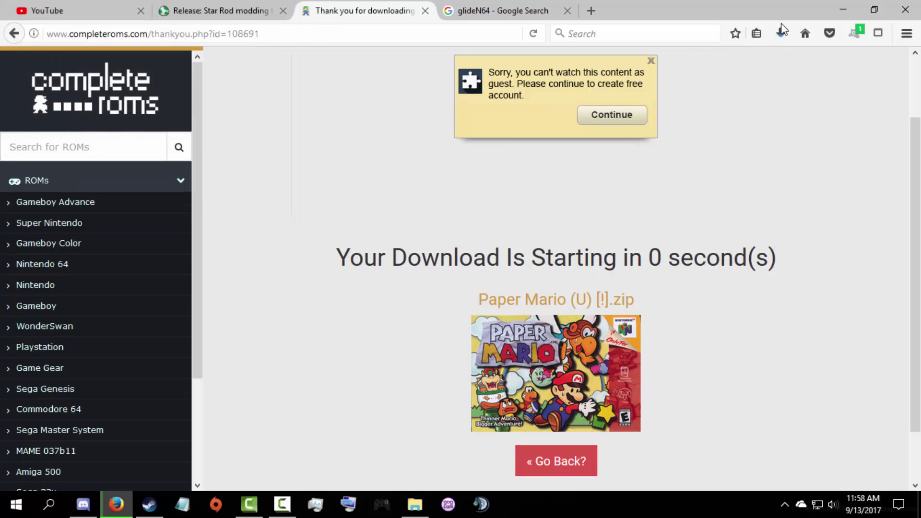
left_click(781, 32)
left_click(793, 278)
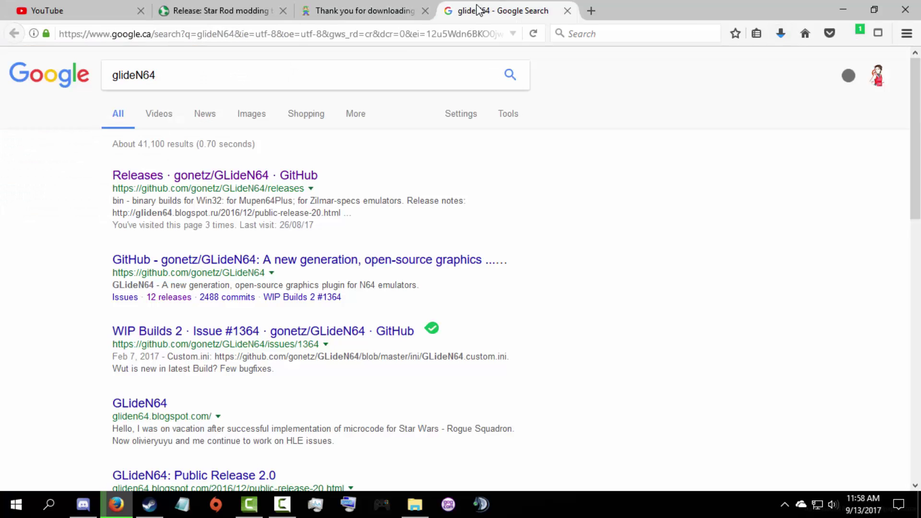
Examine the step-by-step instructions for playing Pro Mode with Project64 in the release thread.
left_click(480, 11)
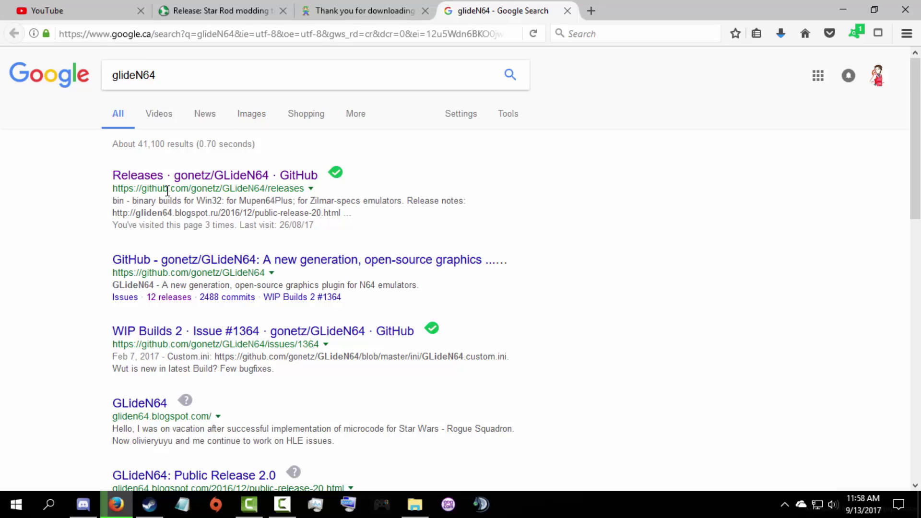
left_click(221, 10)
left_click(473, 8)
left_click(350, 9)
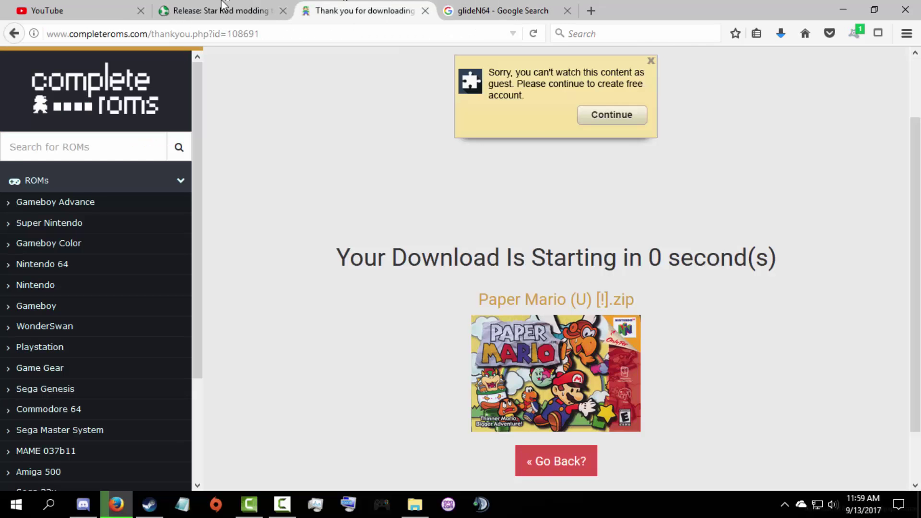
left_click(223, 8)
scroll(197, 196, "down", 6)
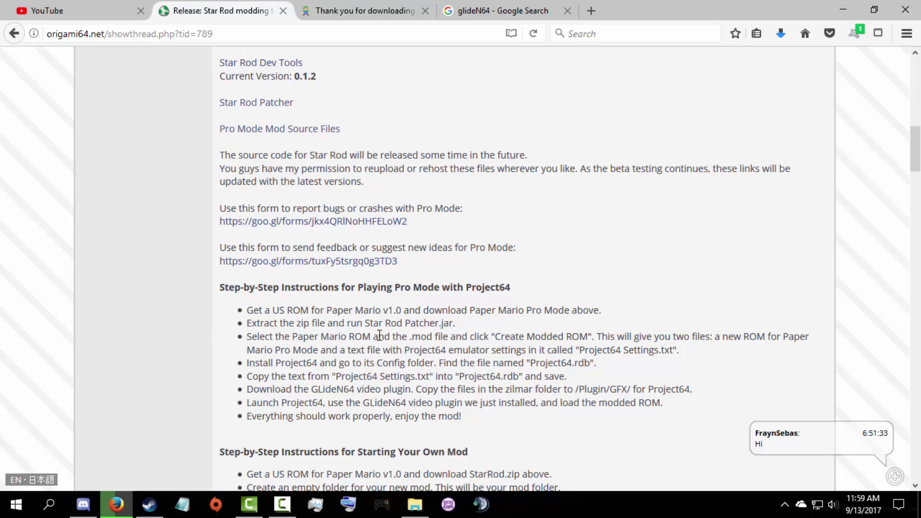
left_click_drag(375, 344, 646, 356)
left_click(646, 355)
left_click_drag(249, 350, 411, 363)
left_click(286, 377)
left_click(439, 368)
Find Project64.rdb with Windows search, open it in a maximized Notepad window and go to the end of the file.
left_click(48, 504)
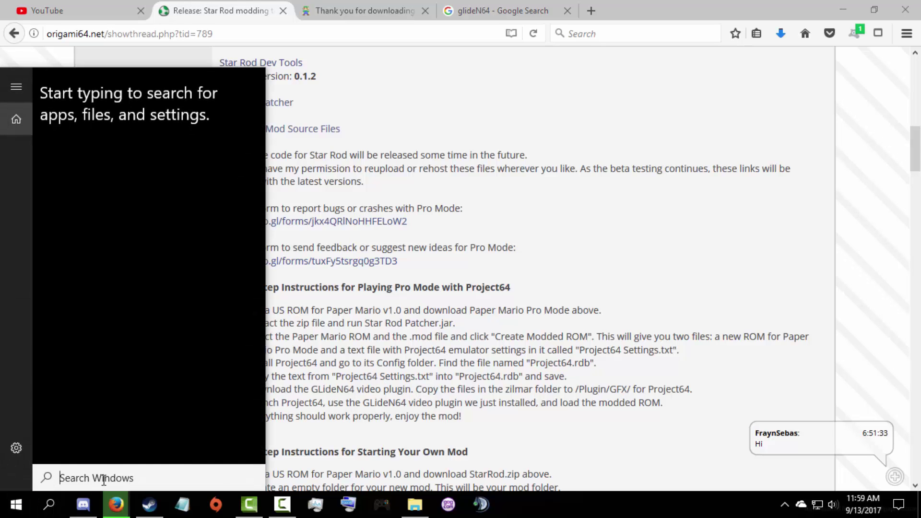
type("project")
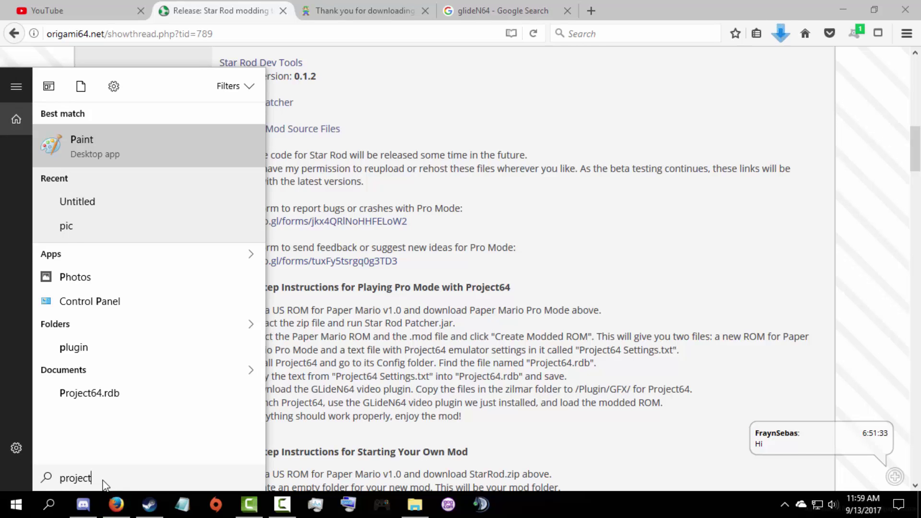
type("64.rd")
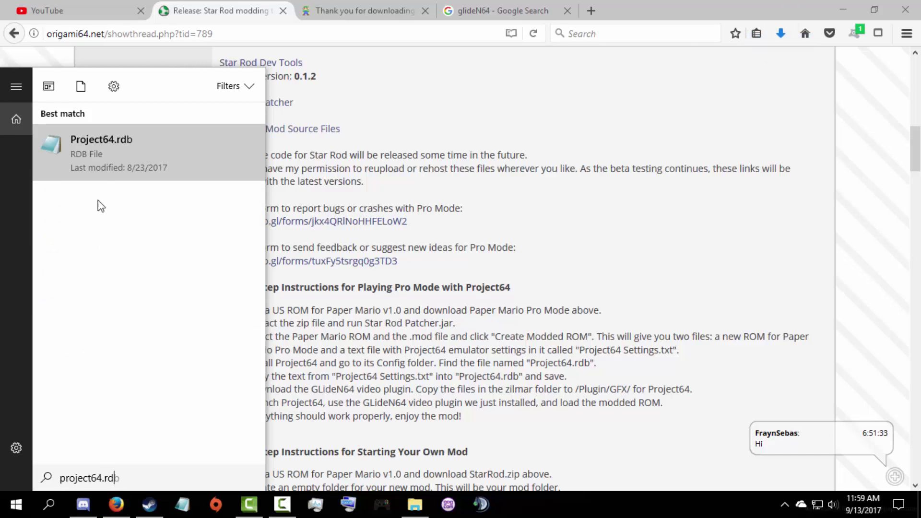
left_click(250, 140)
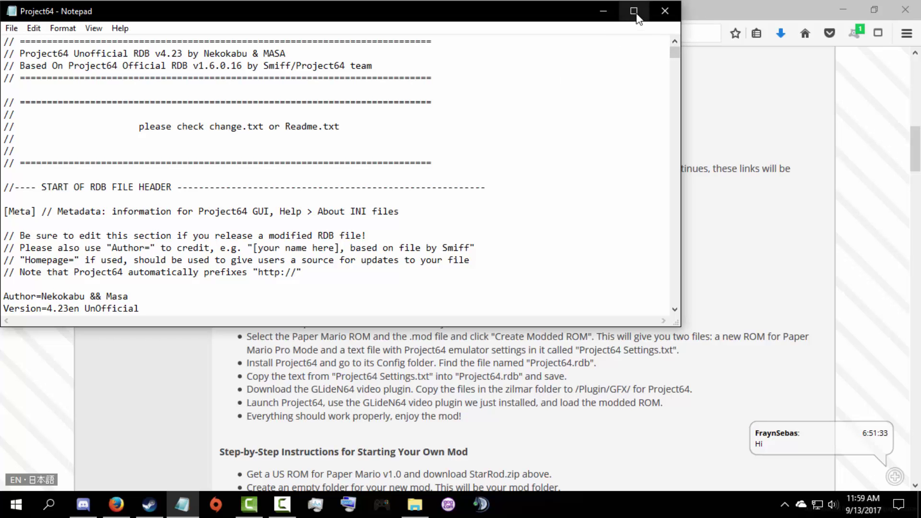
left_click(634, 12)
left_click_drag(918, 51, 913, 485)
left_click(240, 363)
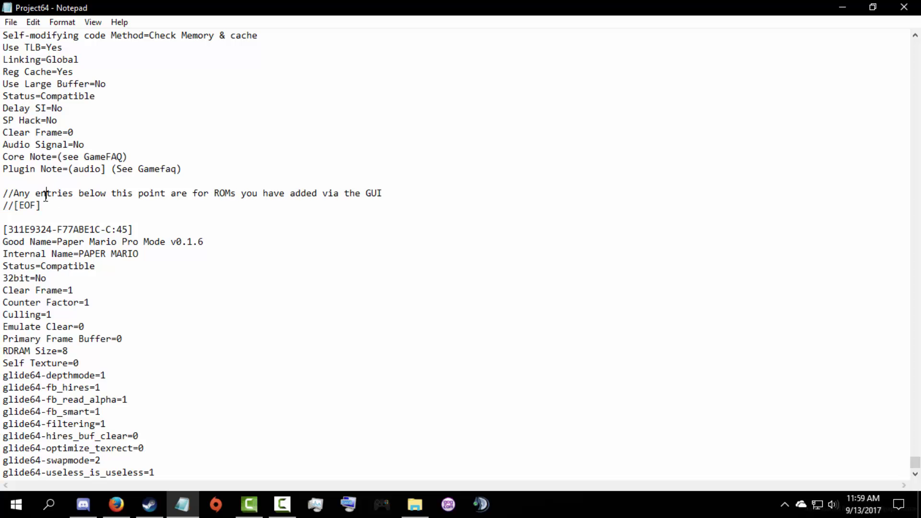
Open the Readme in the desktop's asdfoerj folder, read to its end and check the Project64 instructions in Firefox again.
key("super+d")
left_click(536, 427)
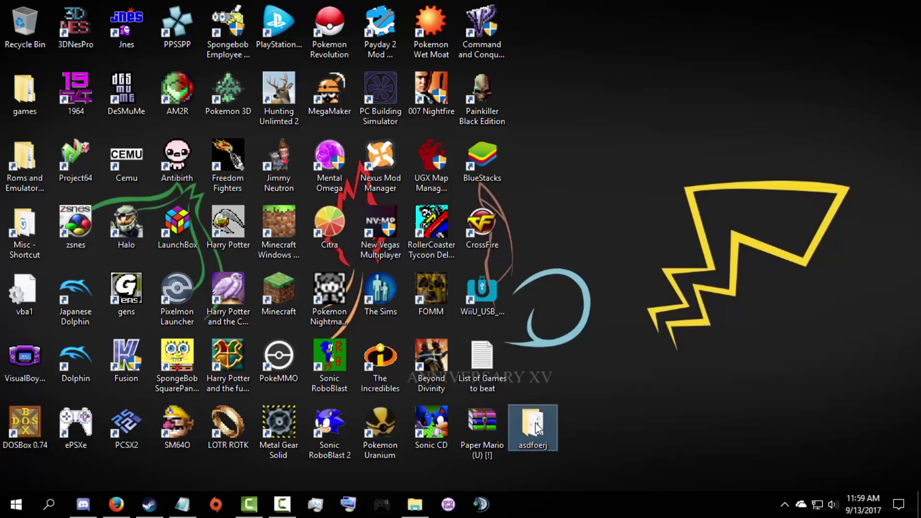
double_click(537, 427)
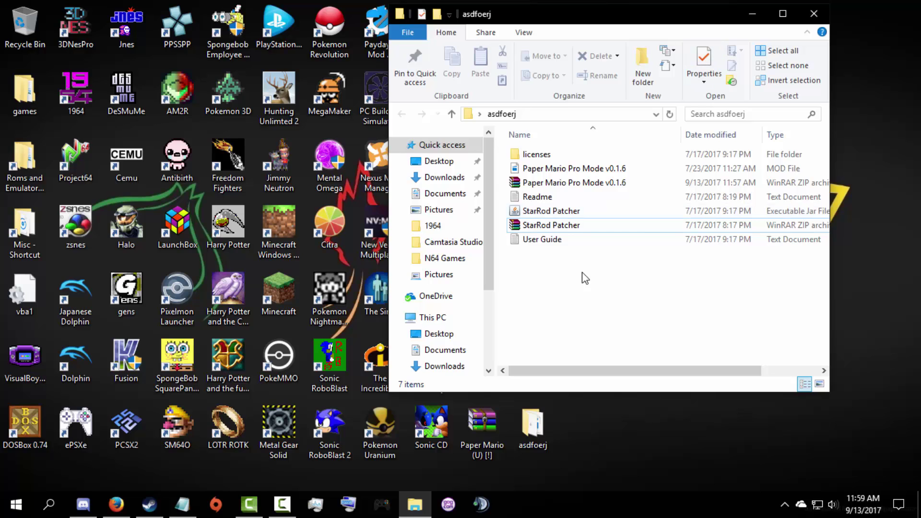
double_click(534, 198)
scroll(429, 210, "down", 2)
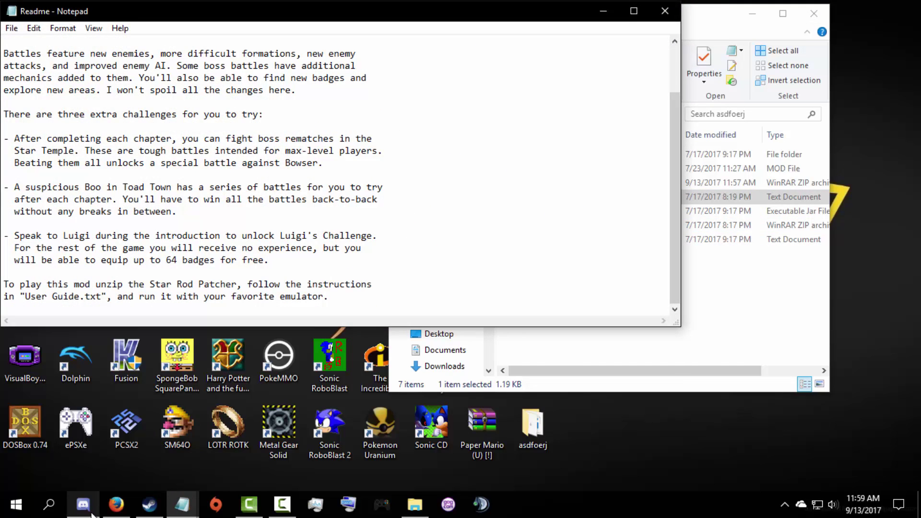
left_click(116, 504)
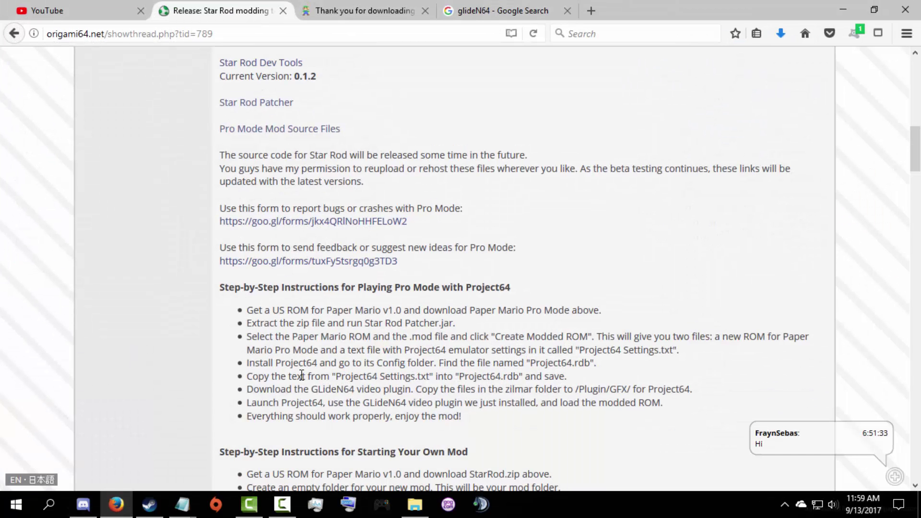
left_click(116, 504)
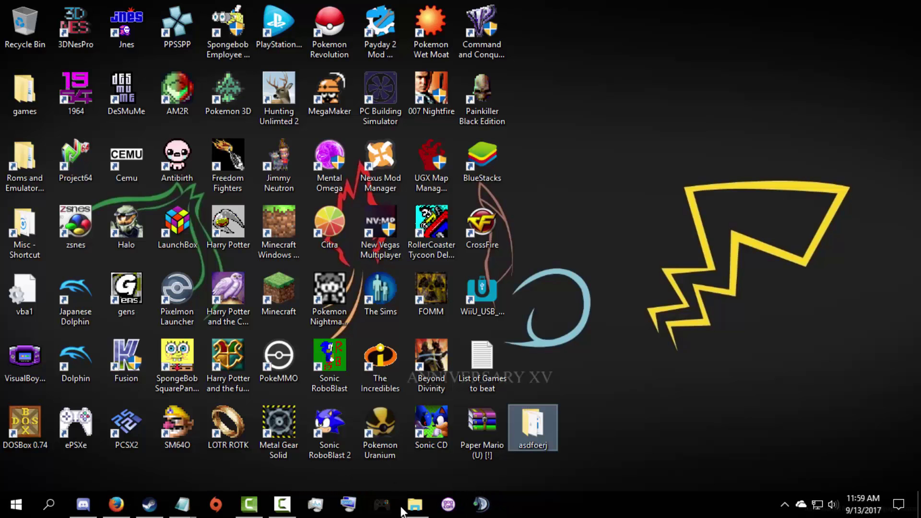
Read through the User Guide text file in the asdfoerj folder and close it.
left_click(415, 503)
left_click(570, 261)
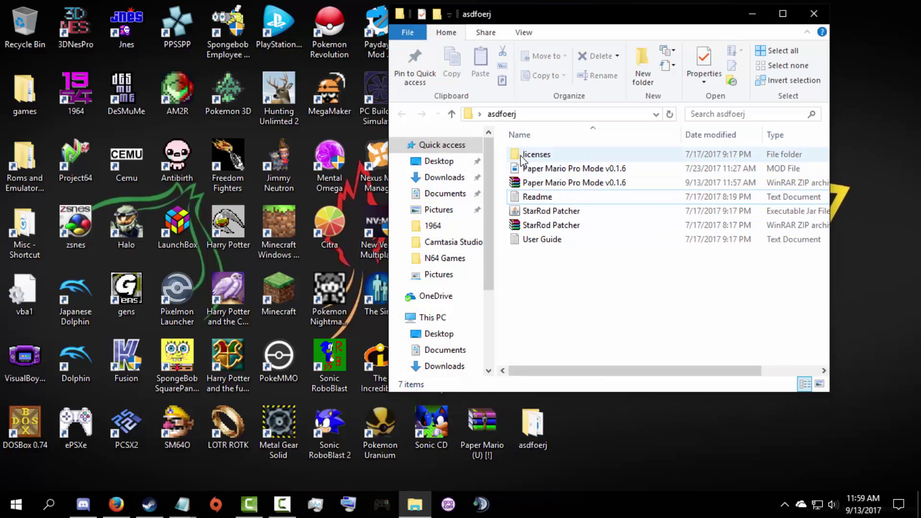
double_click(539, 238)
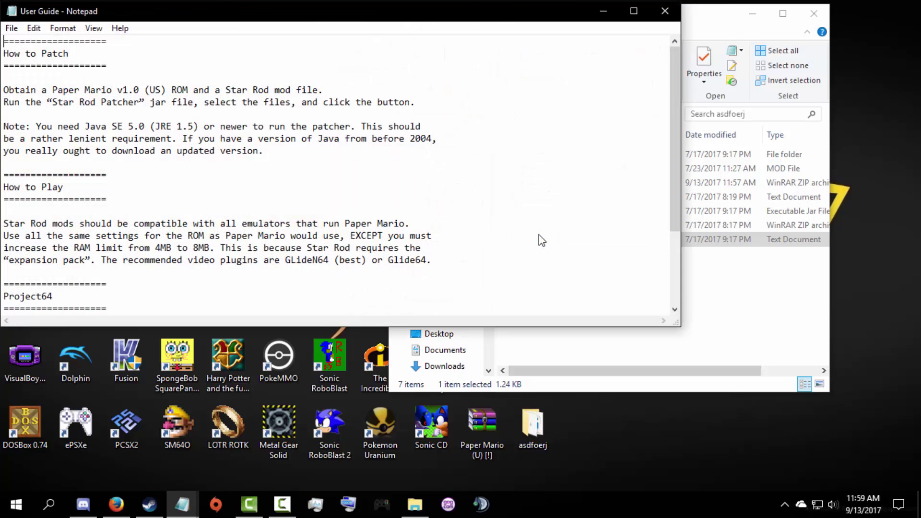
scroll(275, 212, "down", 3)
scroll(275, 212, "up", 3)
left_click(665, 11)
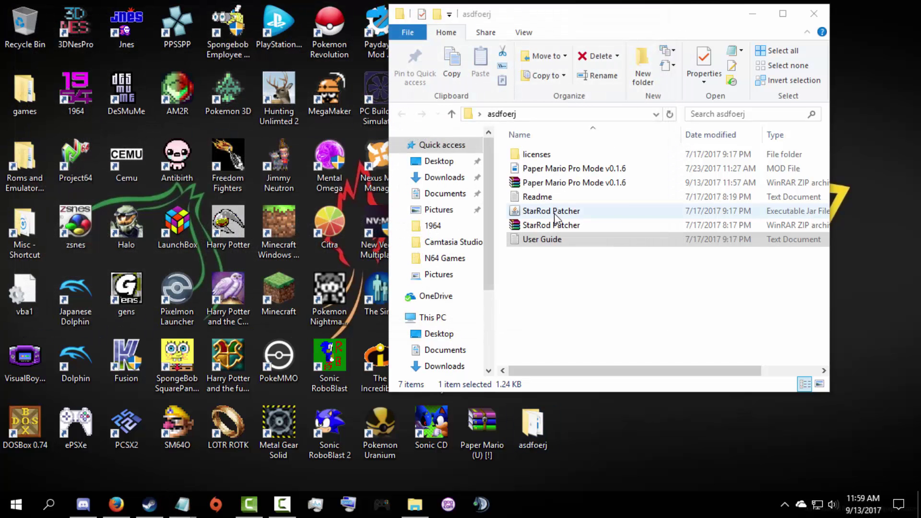
Look through the licenses subfolder of asdfoerj in a maximized window and return to the parent folder.
double_click(539, 154)
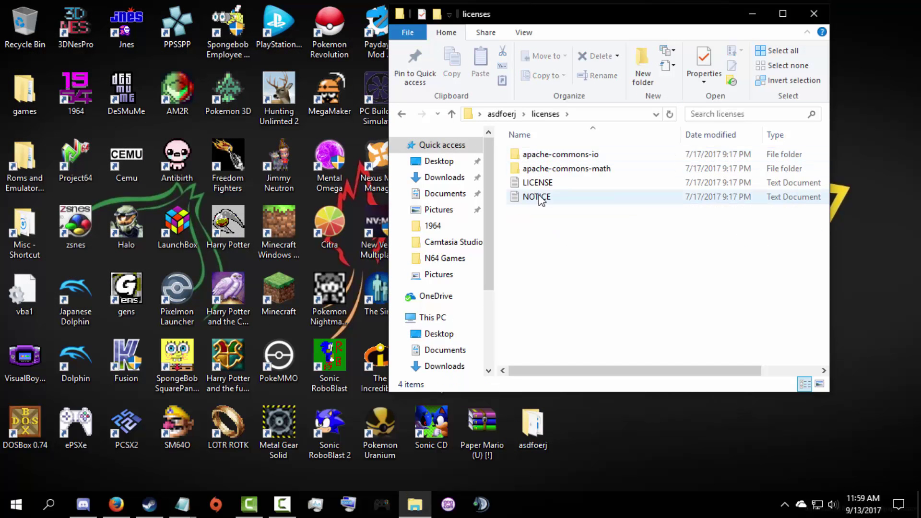
left_click(501, 114)
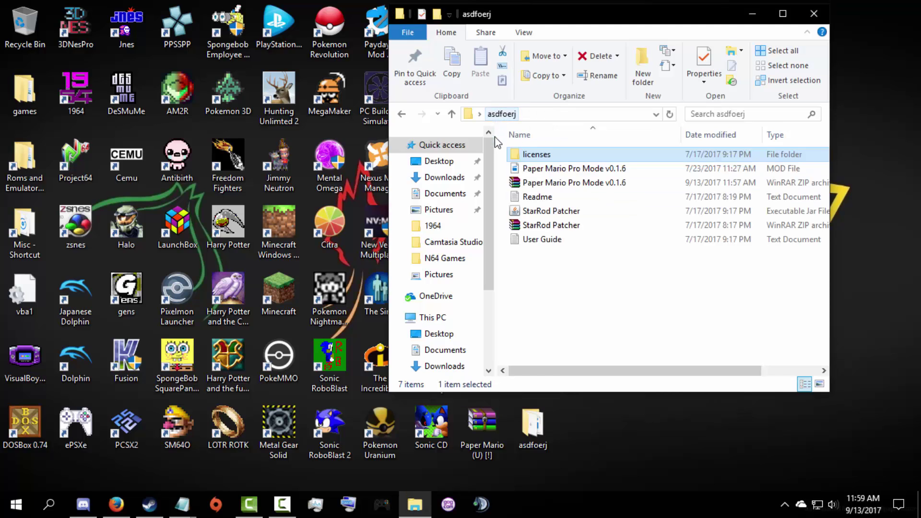
left_click(557, 304)
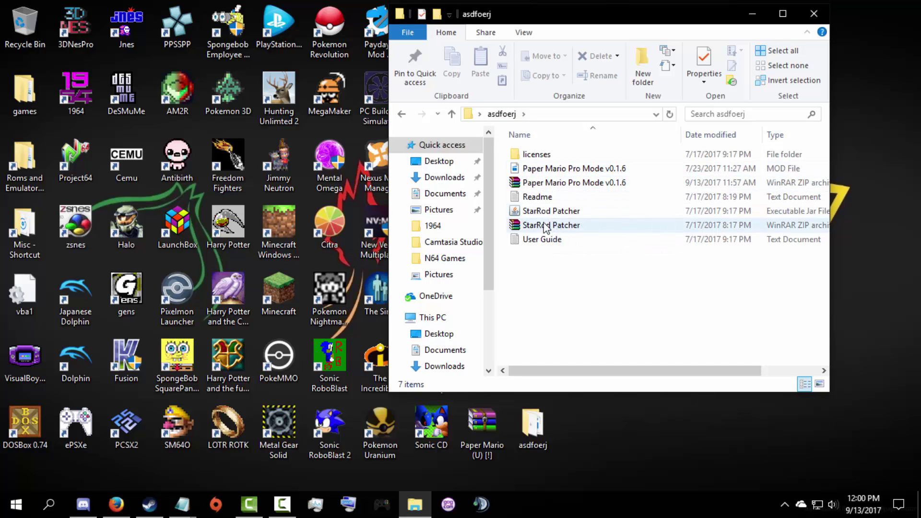
double_click(526, 154)
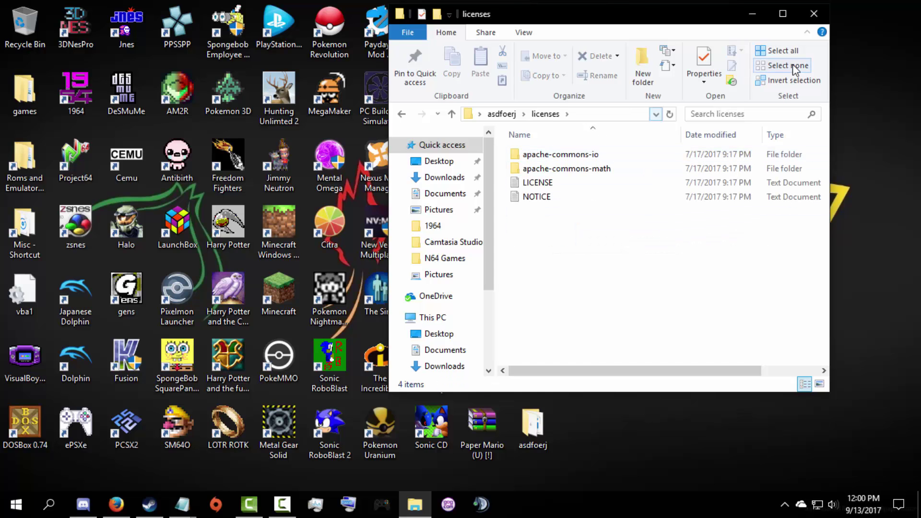
left_click(783, 13)
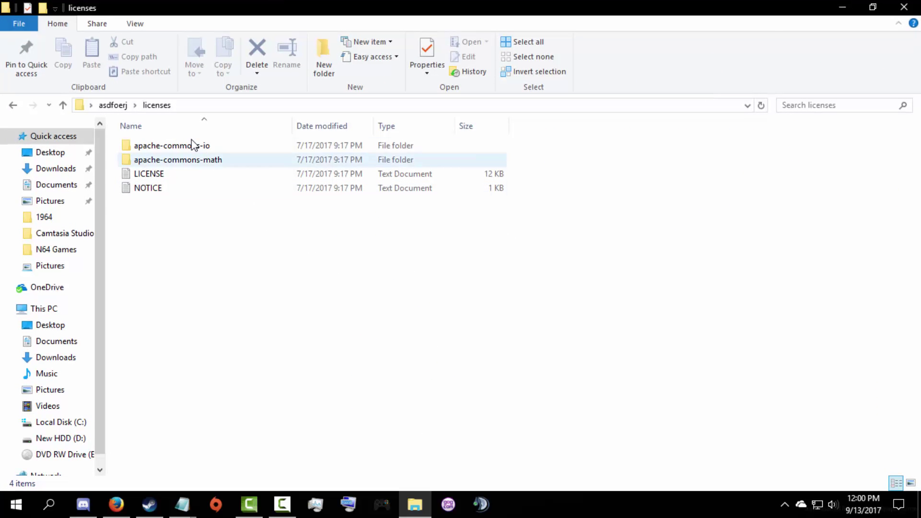
left_click(113, 106)
Open the Project64 Settings text file from the Paper Mario Pro Mode folder inside Roms and Emulators.
key("super+d")
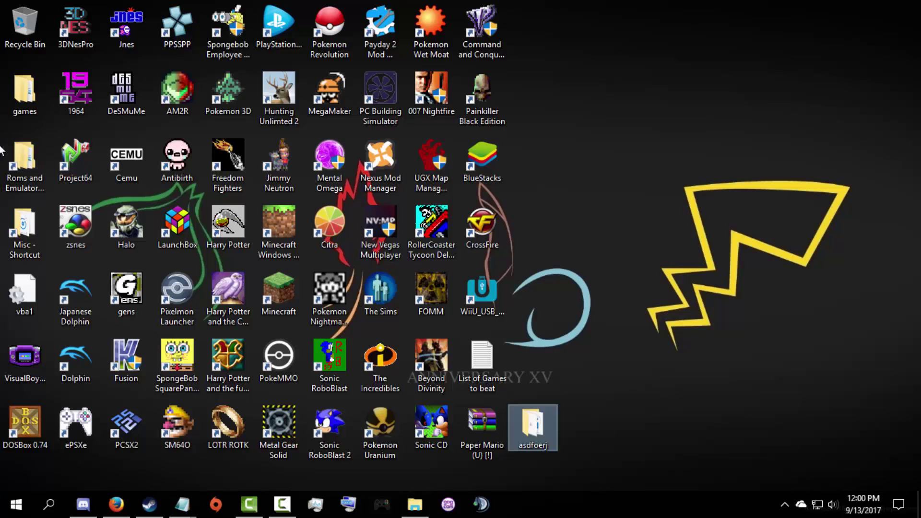
left_click(4, 169)
double_click(4, 168)
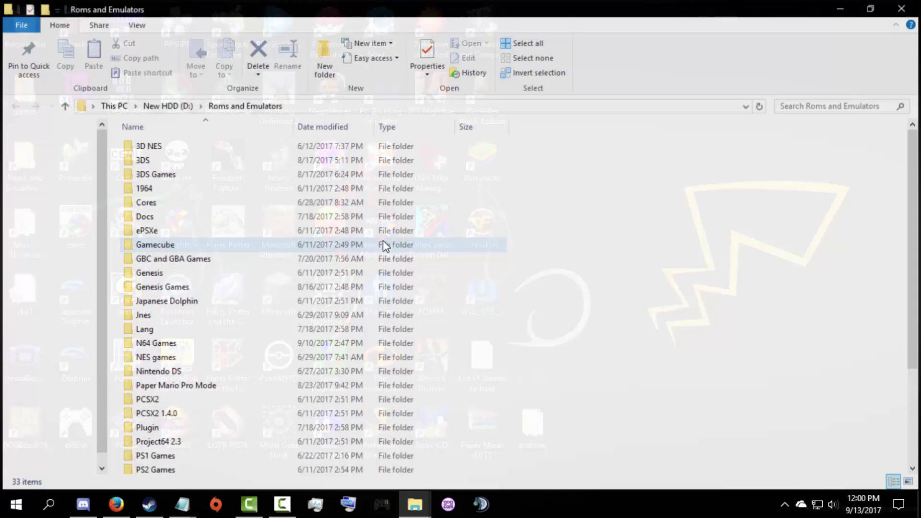
scroll(336, 264, "down", 3)
left_click(170, 246)
double_click(170, 255)
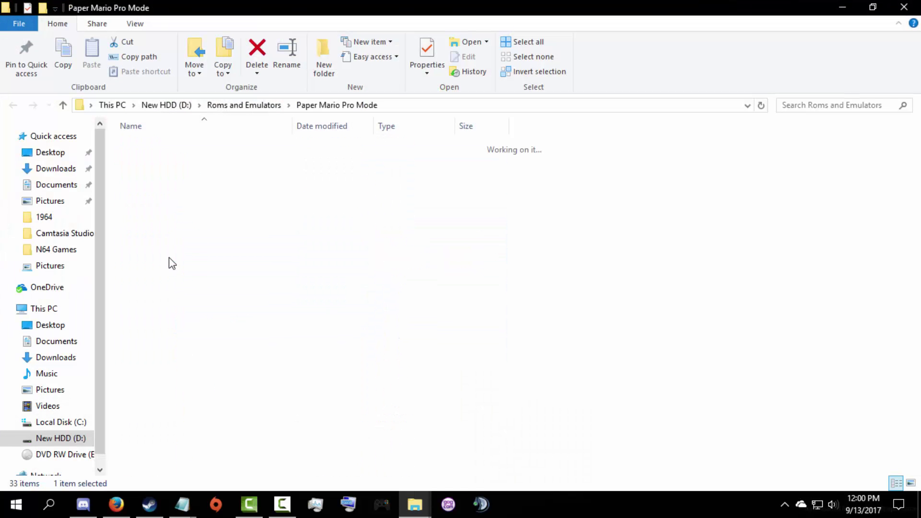
double_click(150, 174)
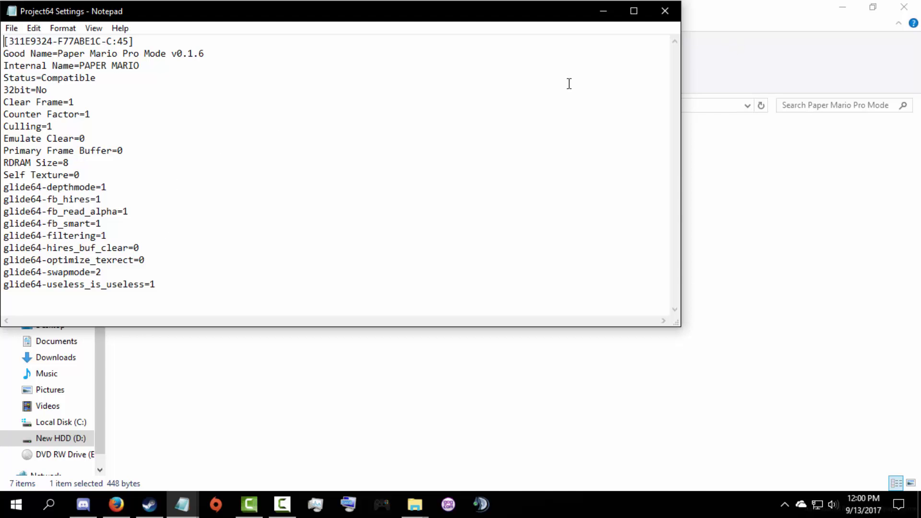
Bring back the Paper Mario Pro Mode folder and place a reduced asdfoerj window over its empty area for comparison.
key("super+d")
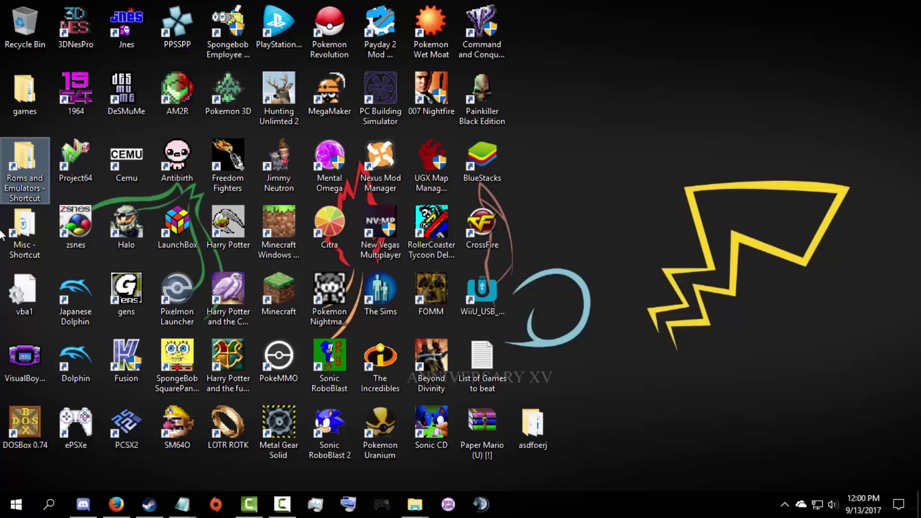
double_click(13, 171)
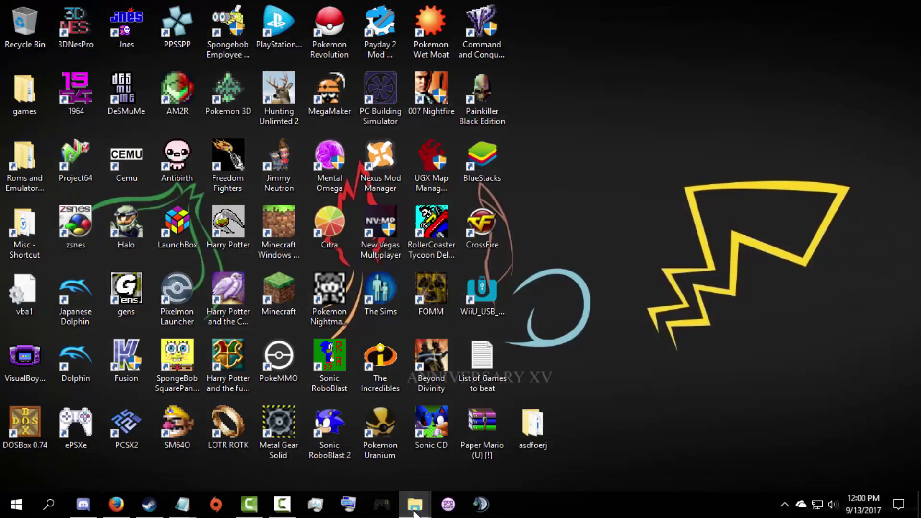
mouse_move(415, 504)
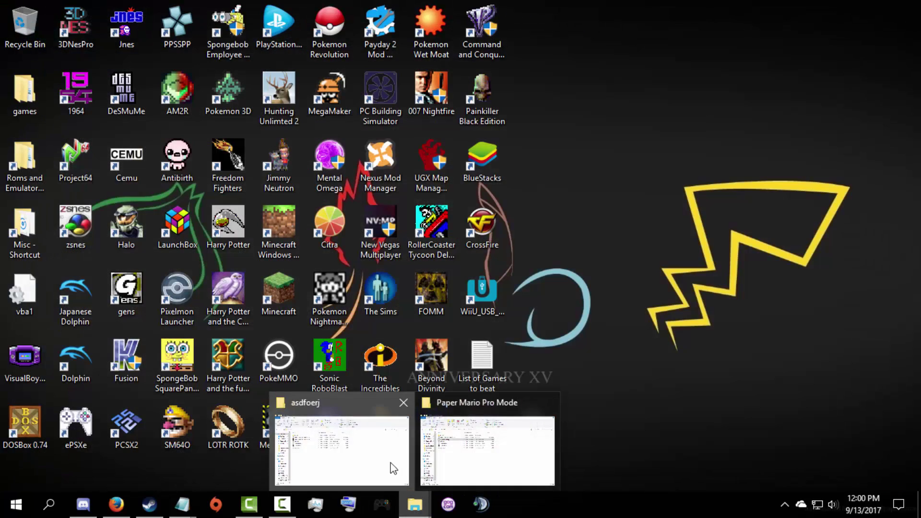
left_click(449, 443)
mouse_move(414, 503)
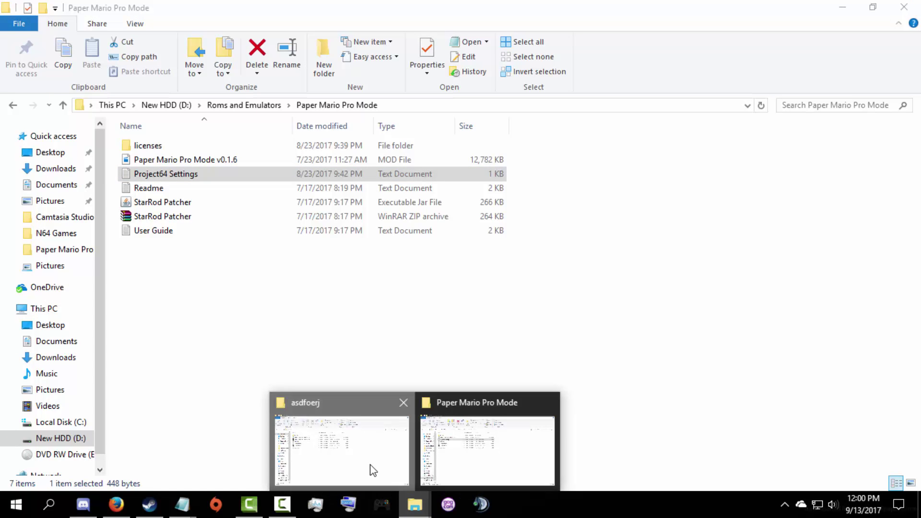
left_click(370, 469)
left_click_drag(499, 7, 643, 131)
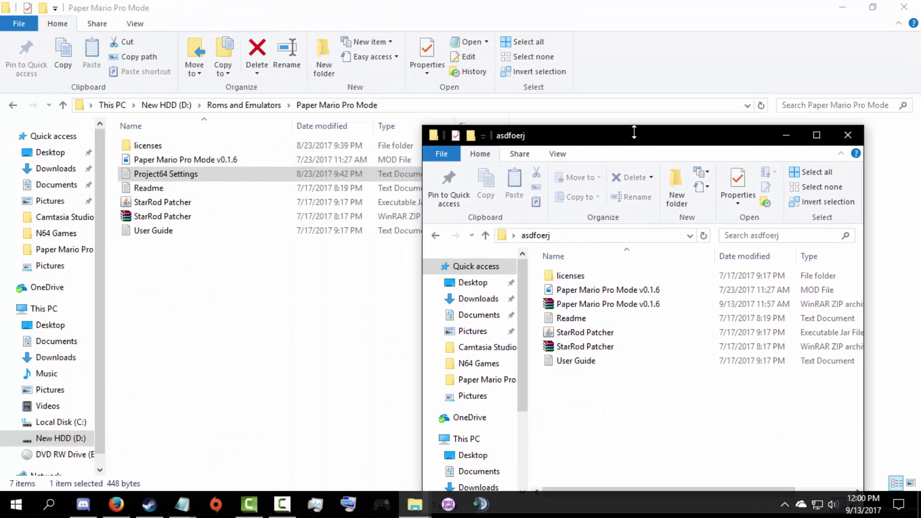
Bring the asdfoerj window back in front of the Paper Mario Pro Mode folder and shift it slightly higher.
left_click(206, 190)
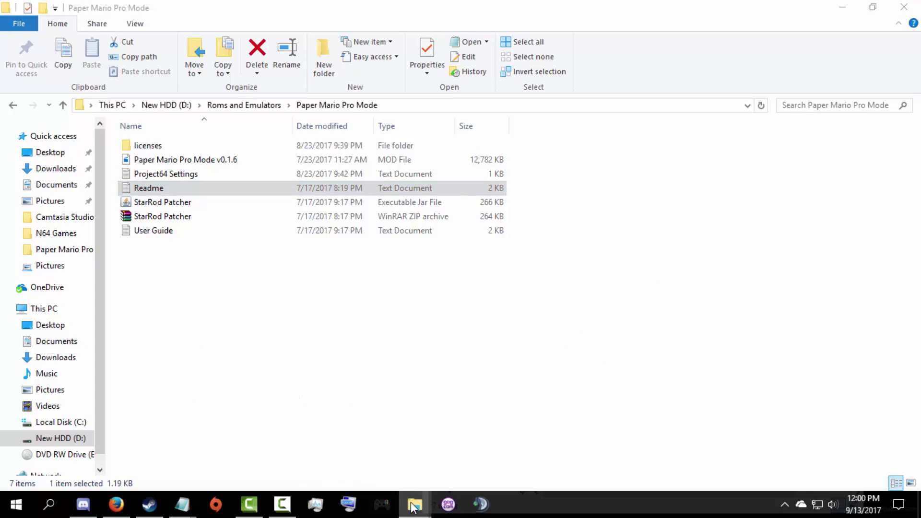
mouse_move(413, 502)
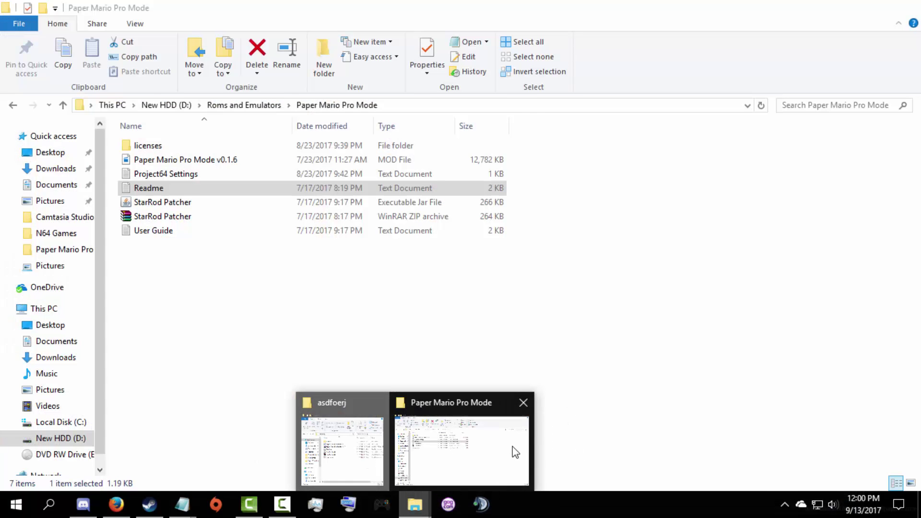
left_click(514, 451)
mouse_move(422, 508)
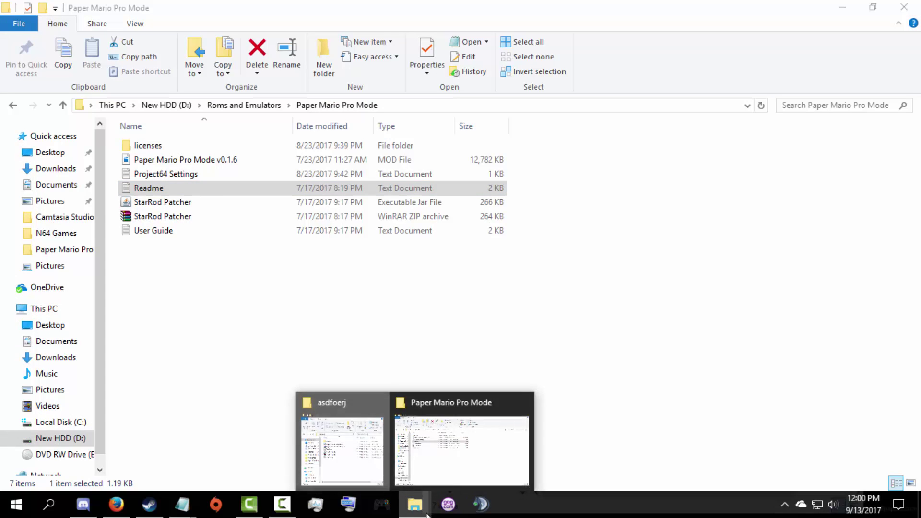
left_click(388, 456)
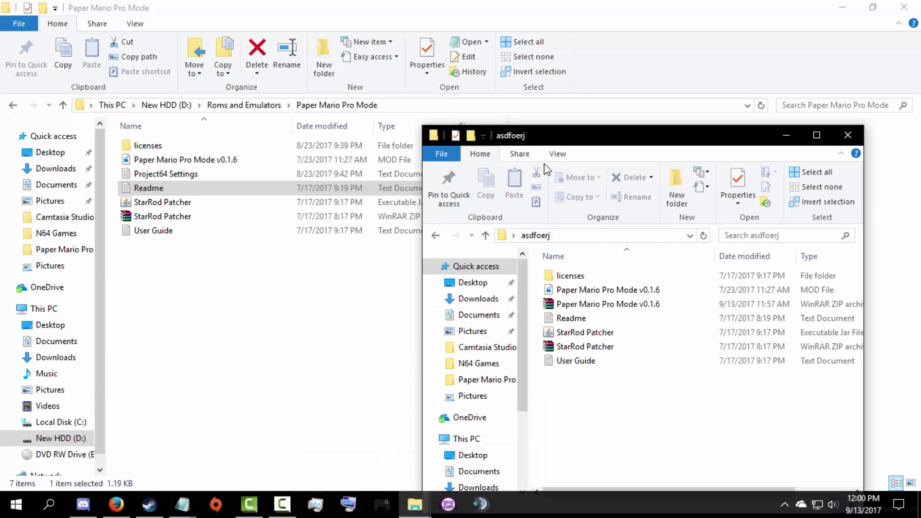
left_click_drag(556, 142, 566, 98)
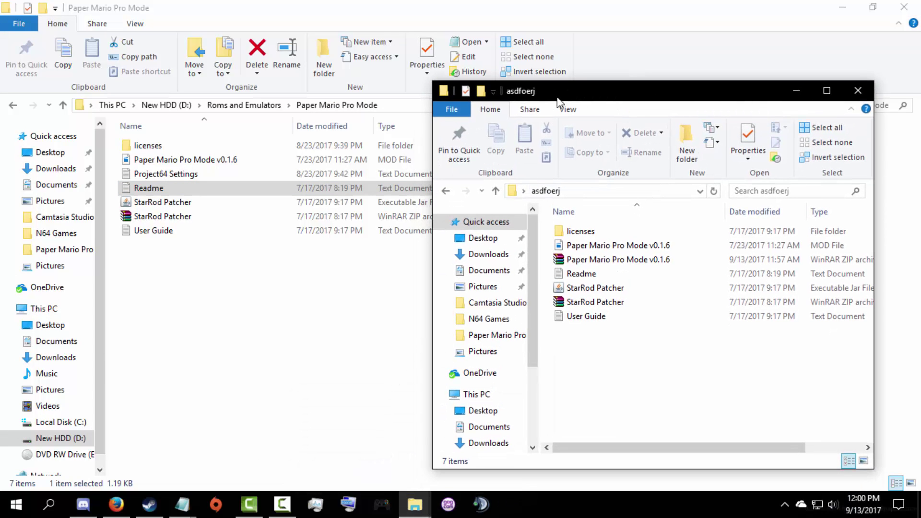
View Project64 Settings and close it, and check the licenses subfolder of Paper Mario Pro Mode before returning to the parent folder.
double_click(195, 175)
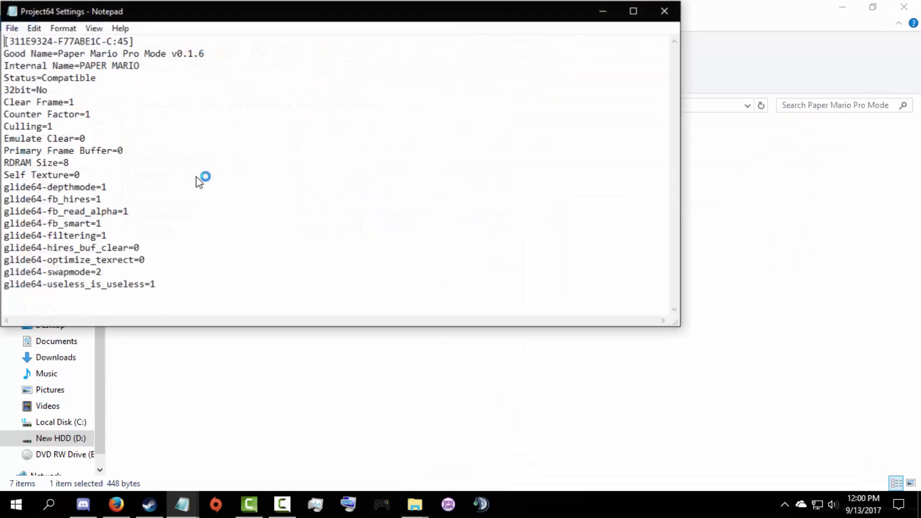
key("alt+F4")
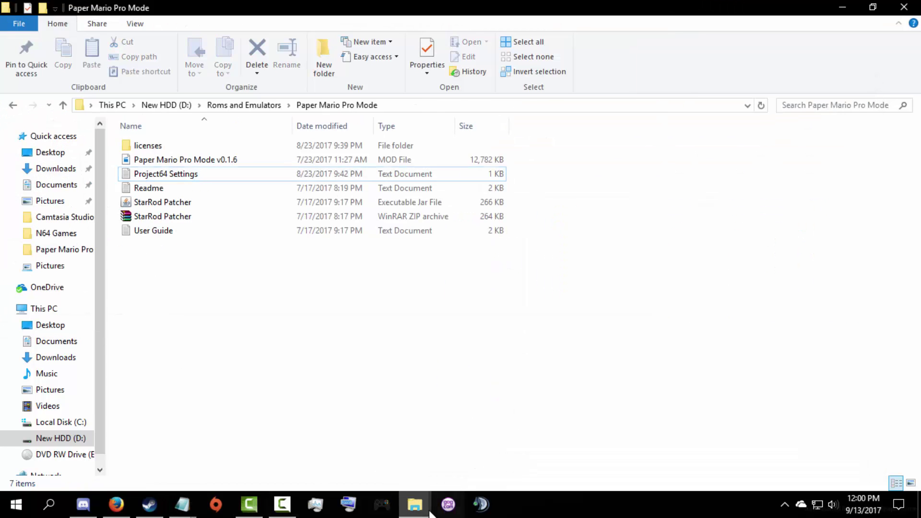
mouse_move(415, 505)
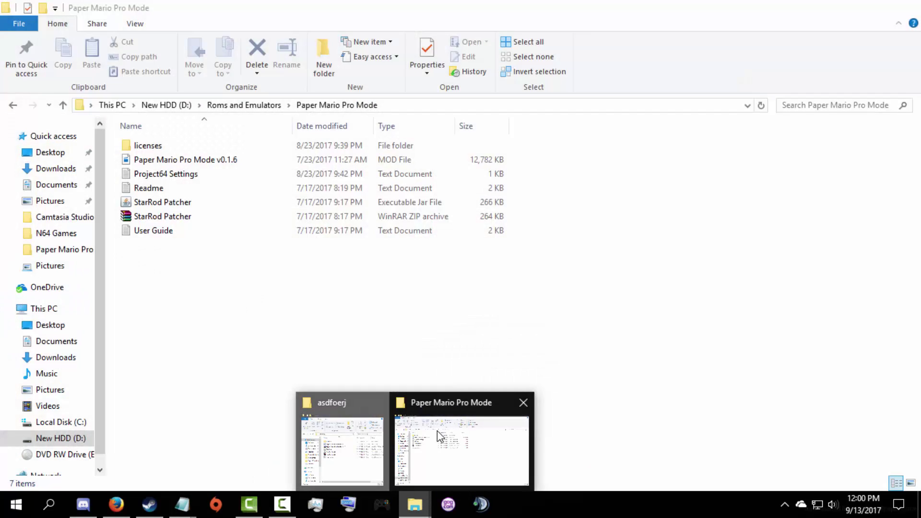
left_click(437, 430)
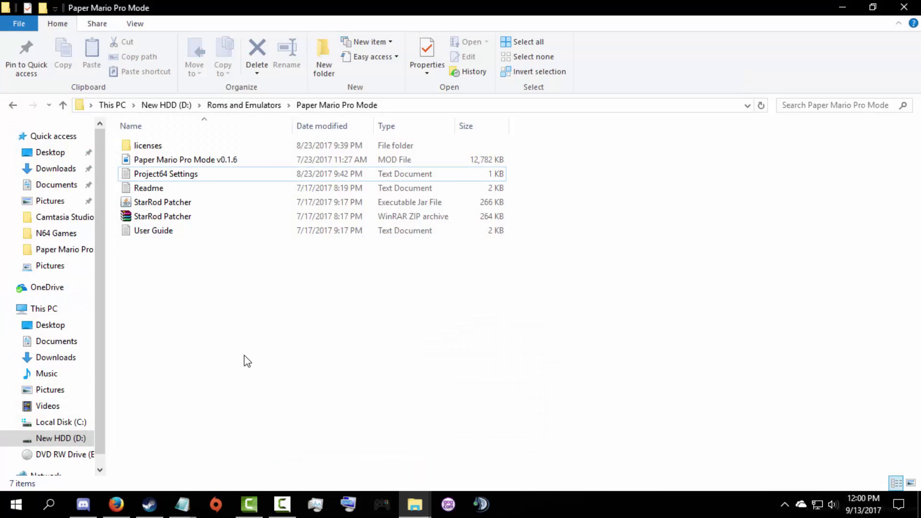
double_click(134, 145)
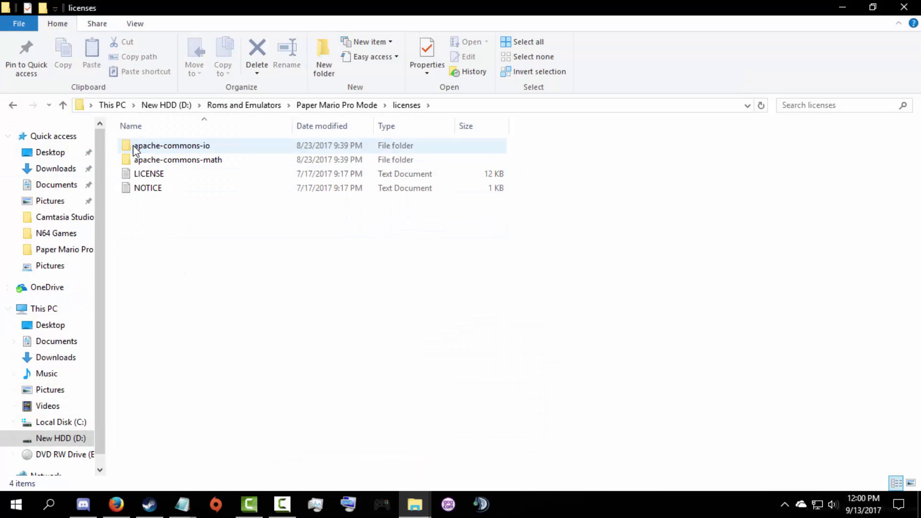
left_click(315, 106)
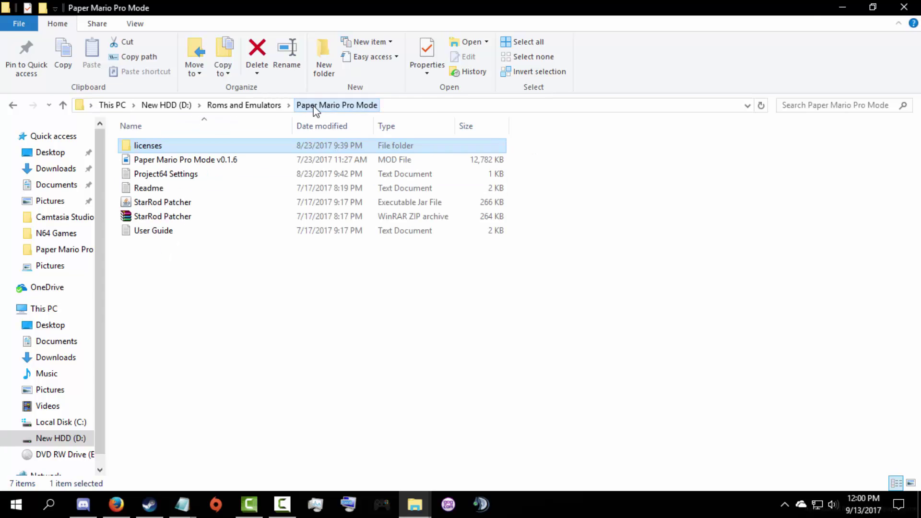
Reopen Project64 Settings from the Paper Mario Pro Mode folder, highlight its entire text and clear the selection.
double_click(186, 175)
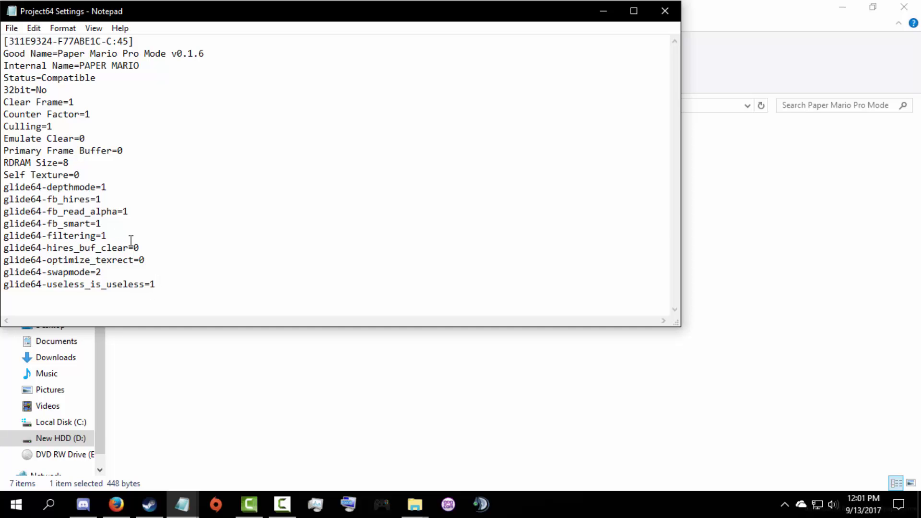
key("ctrl+a")
left_click(289, 226)
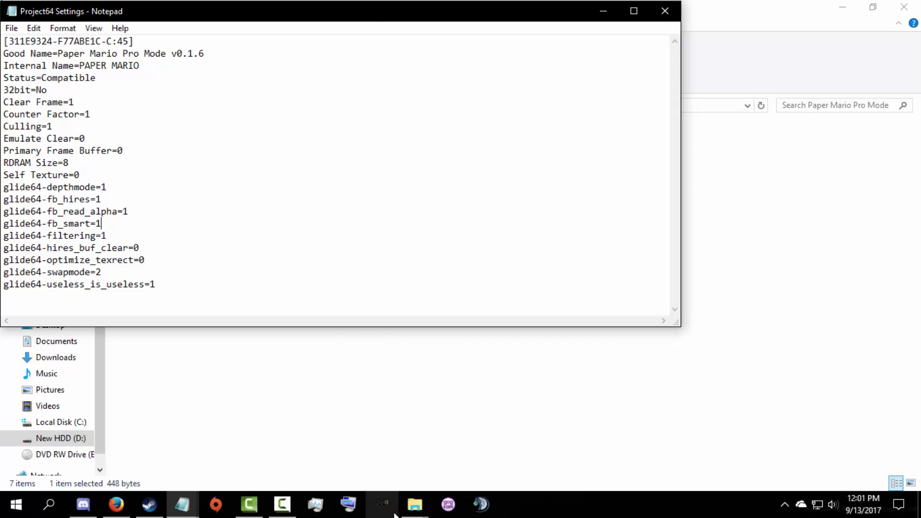
Return to the desktop, view the contents of the Paper Mario (U) [!] archive and close it.
left_click(493, 425)
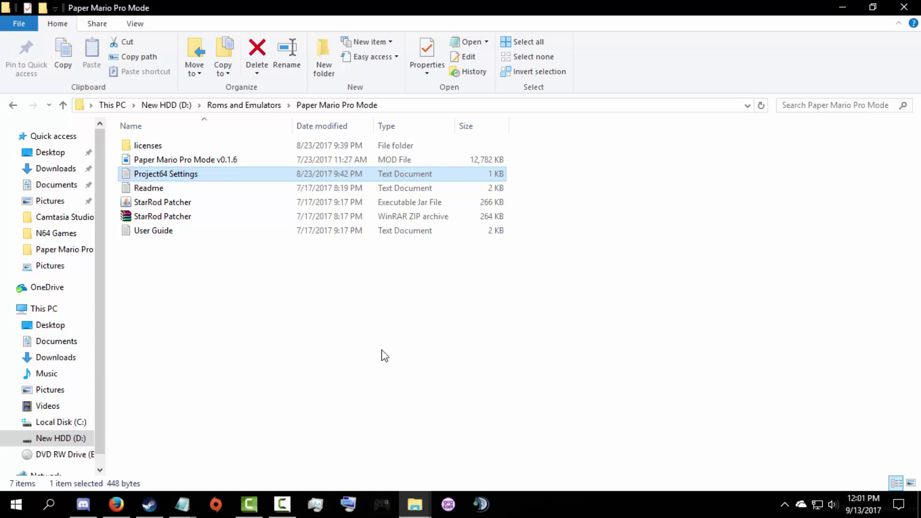
key("super+d")
left_click(490, 430)
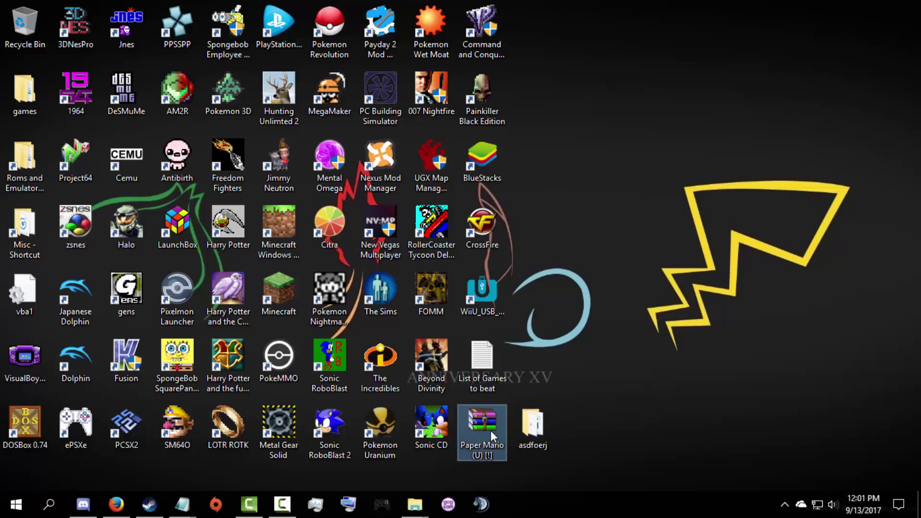
double_click(490, 430)
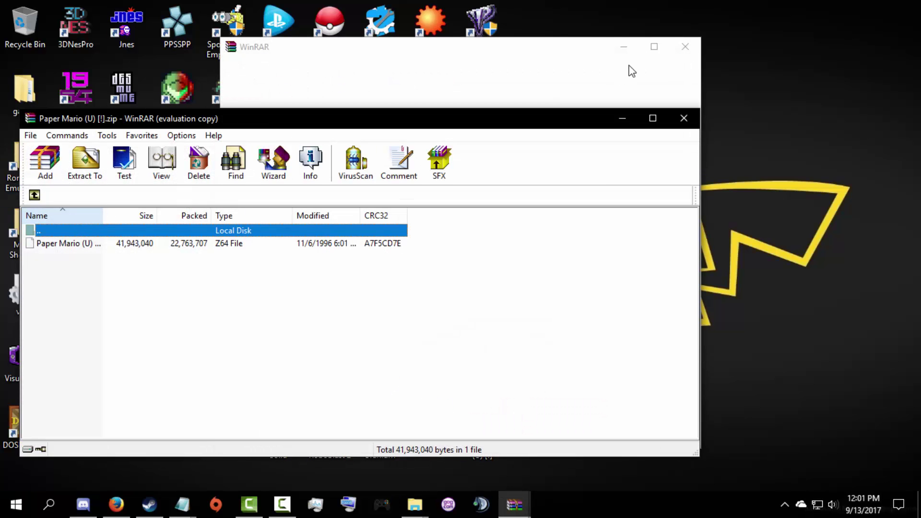
left_click(676, 46)
left_click(683, 118)
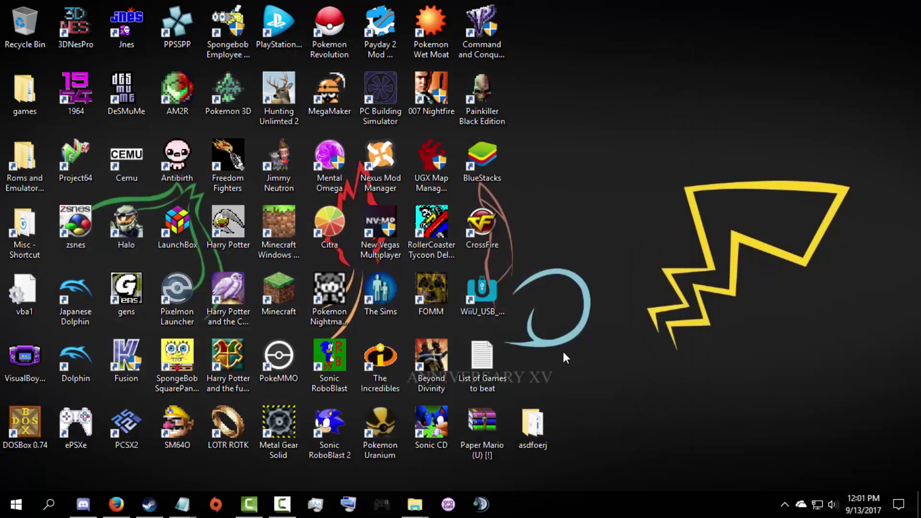
Maximize the asdfoerj folder, inspect its Paper Mario Pro Mode v0.1.6 archive and the nested StarRod Patcher archive, and close both.
double_click(533, 424)
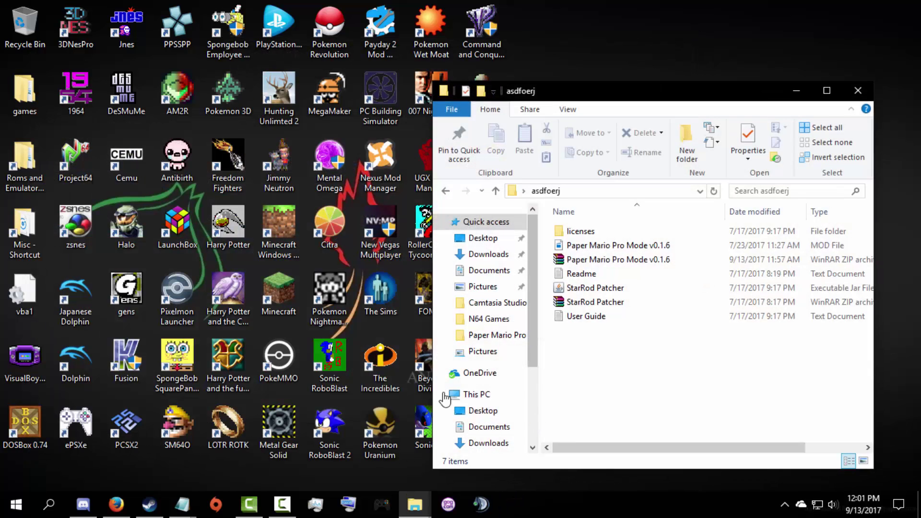
left_click(821, 96)
double_click(161, 174)
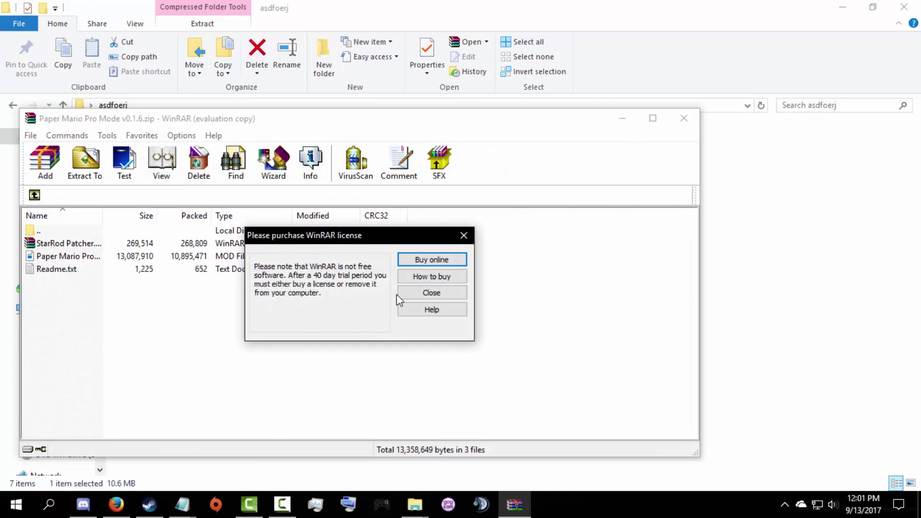
left_click(462, 235)
double_click(108, 243)
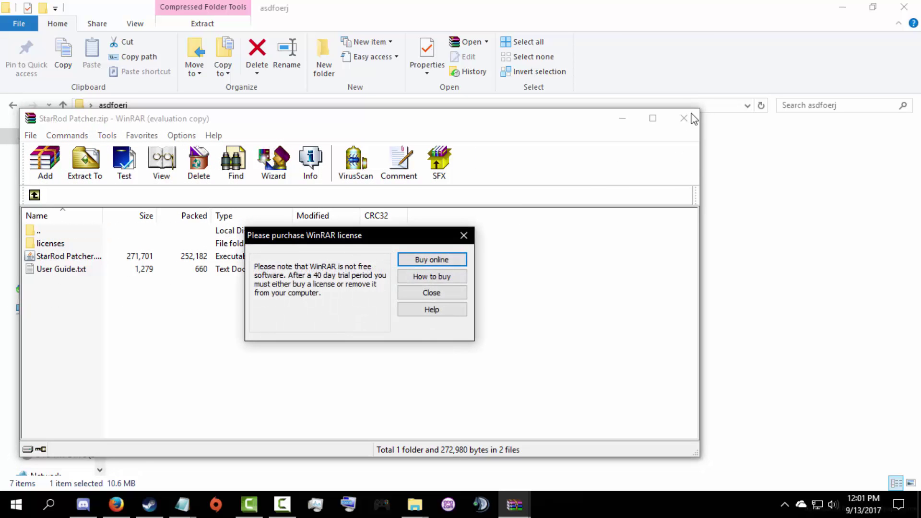
left_click(462, 236)
left_click(683, 118)
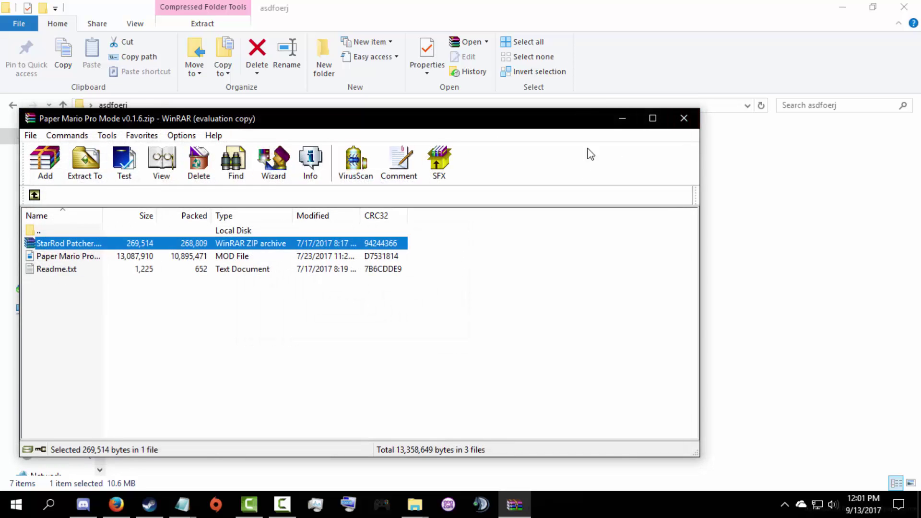
left_click(684, 118)
Skim the Readme text file in the asdfoerj folder and close it.
double_click(191, 188)
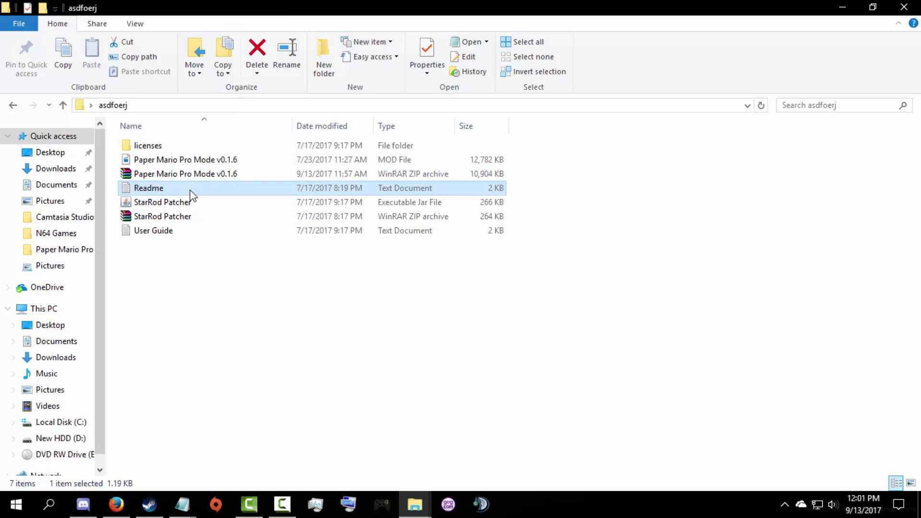
scroll(190, 191, "down", 2)
scroll(200, 195, "up", 2)
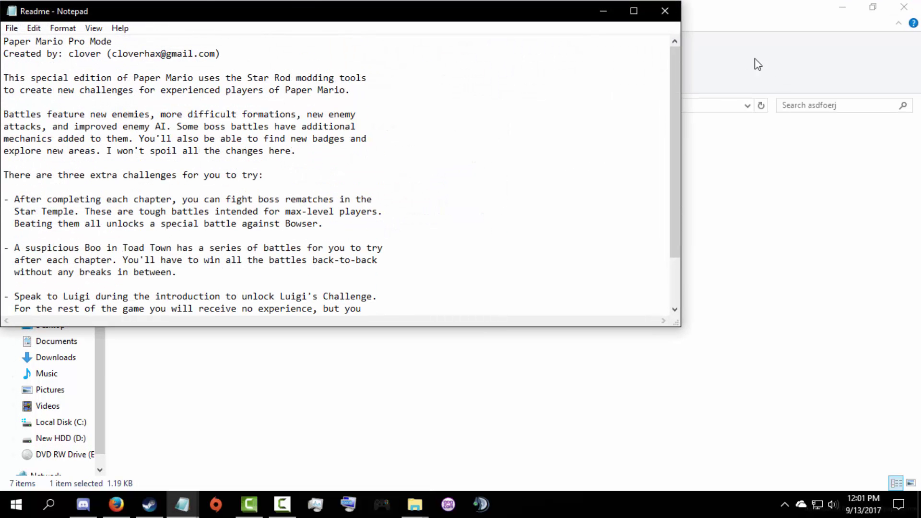
left_click(665, 11)
Read the Project64 instructions in the asdfoerj folder's User Guide and close the file.
double_click(224, 232)
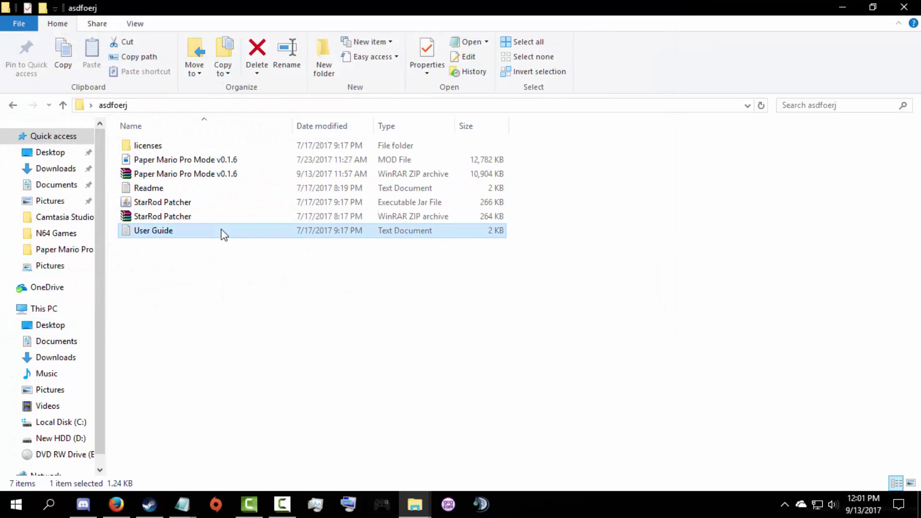
scroll(255, 261, "down", 3)
scroll(258, 267, "up", 3)
scroll(258, 268, "down", 3)
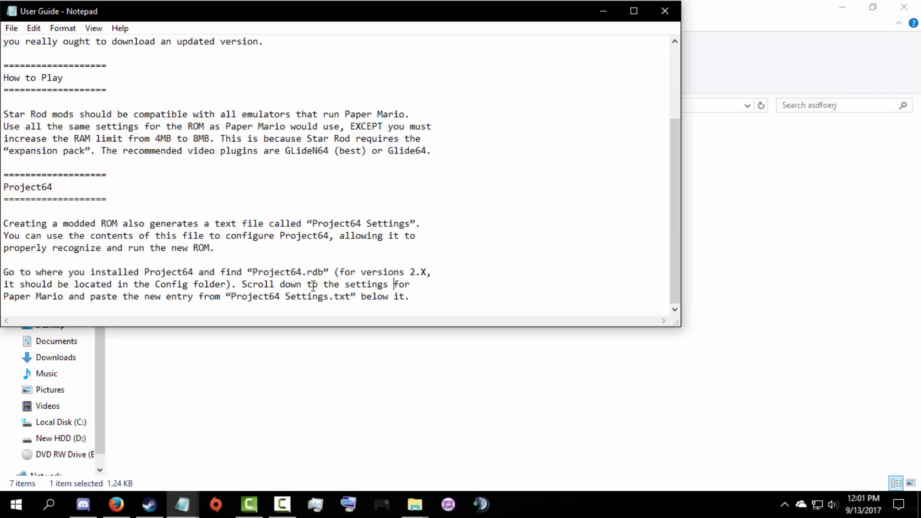
left_click(665, 10)
Close the leftover Project64 and Readme text windows and one Project64 Settings duplicate, and bring another Project64 Settings window forward.
left_click(183, 504)
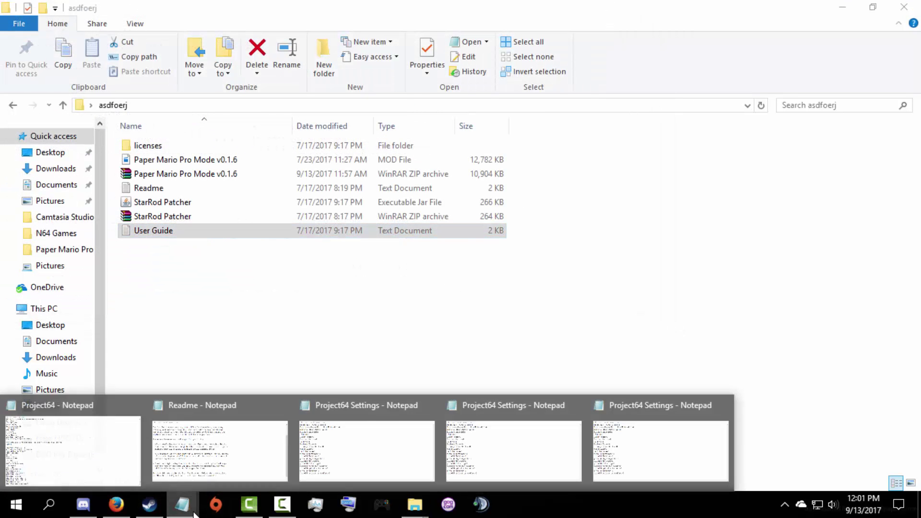
left_click(137, 406)
left_click(140, 416)
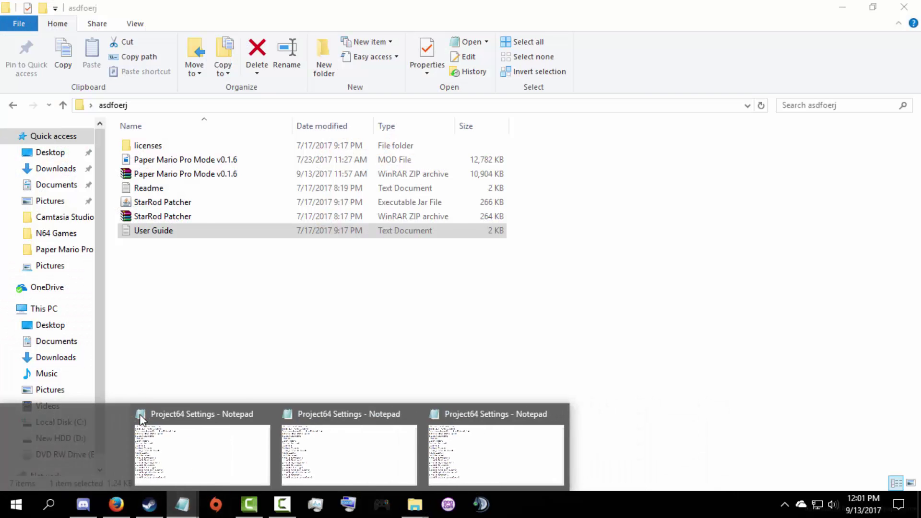
left_click(140, 415)
left_click(143, 421)
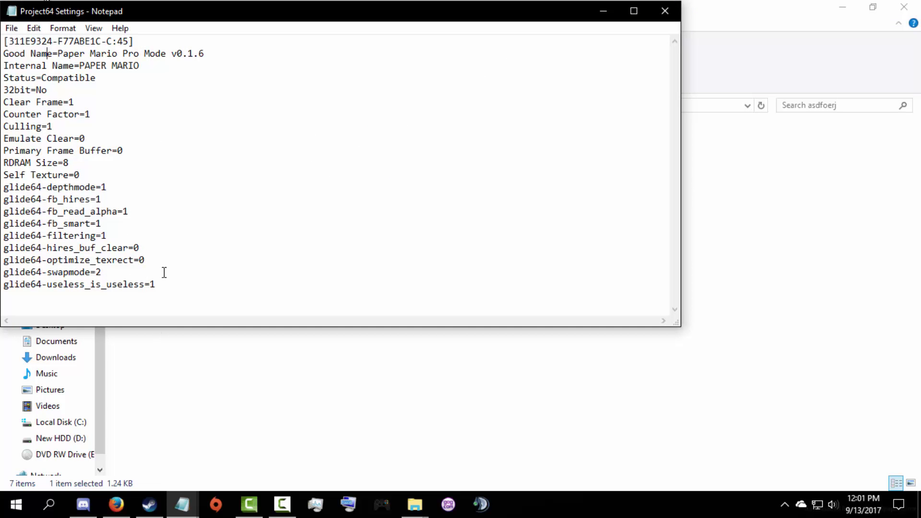
Highlight the whole Project64 Settings entry, from the last line up to the ROM identifier, and clear the selection.
double_click(160, 301)
left_click(169, 284)
left_click_drag(159, 296, 4, 39)
left_click(176, 103)
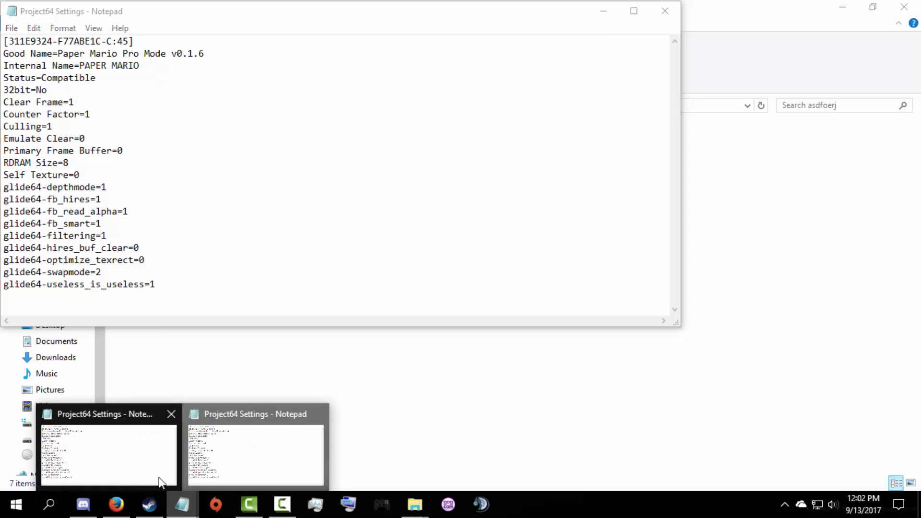
Close one of the two Project64 Settings windows and bring the remaining one to the front.
left_click(139, 467)
left_click(664, 14)
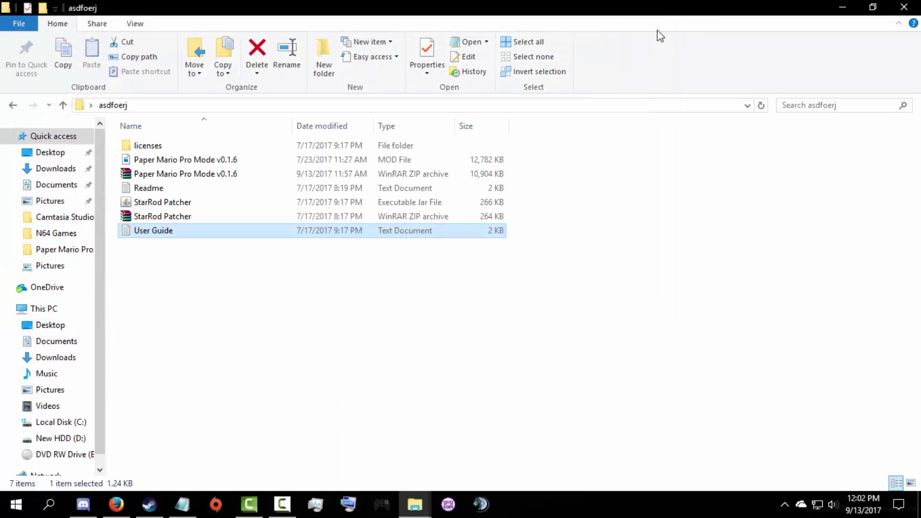
left_click(182, 504)
Search Windows for project64.rdb and open the Project64.rdb file.
left_click(16, 504)
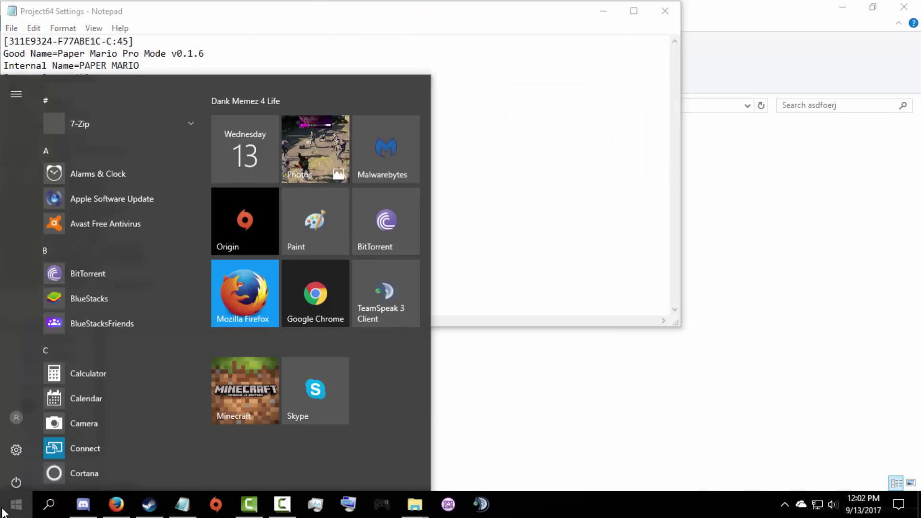
left_click(49, 504)
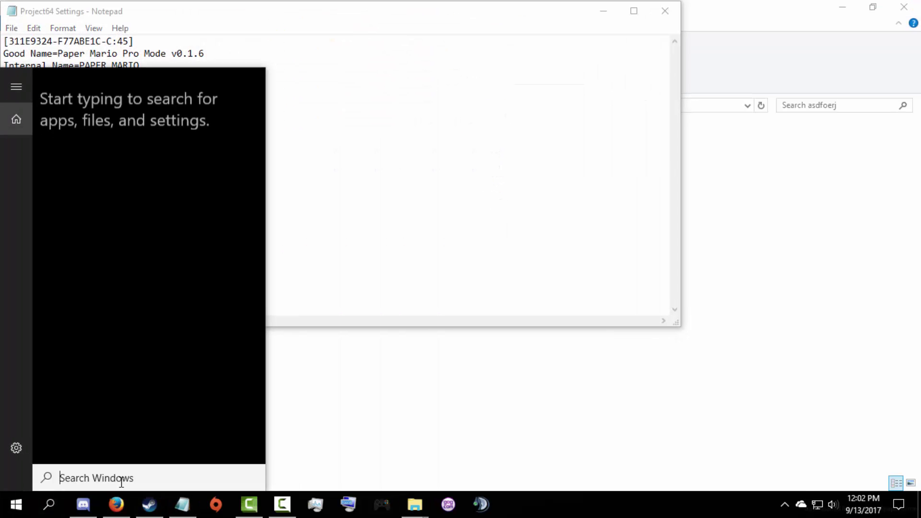
type("pro")
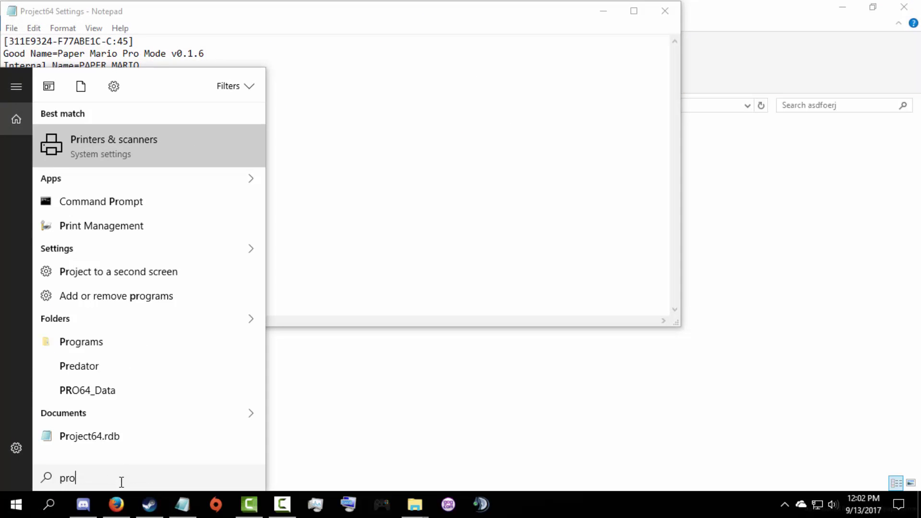
type("ject")
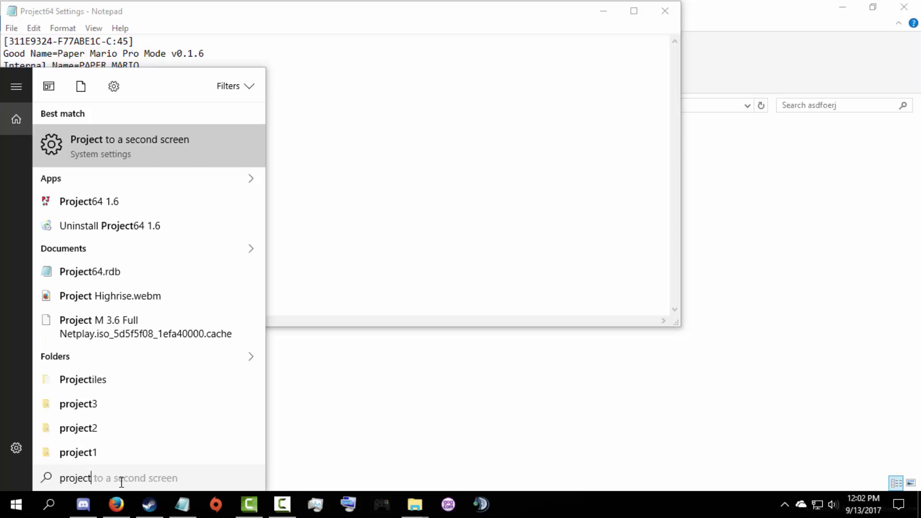
type("64")
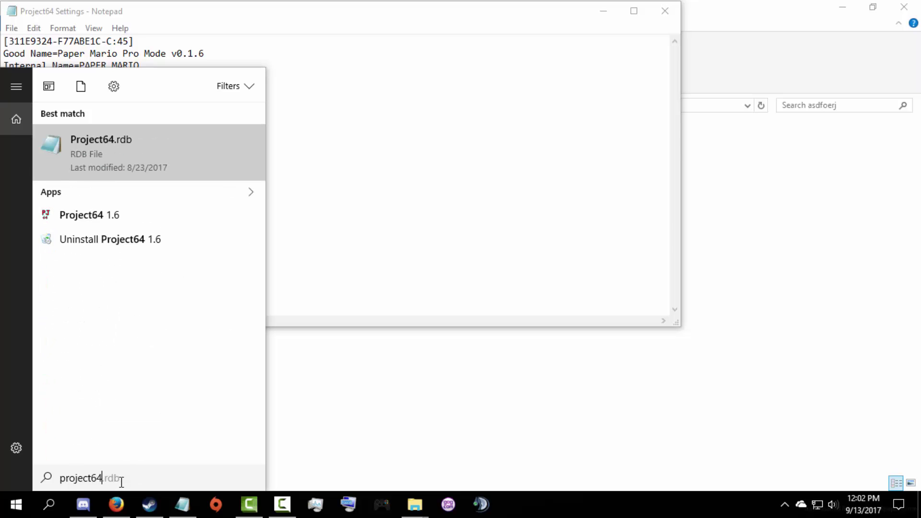
type(".d")
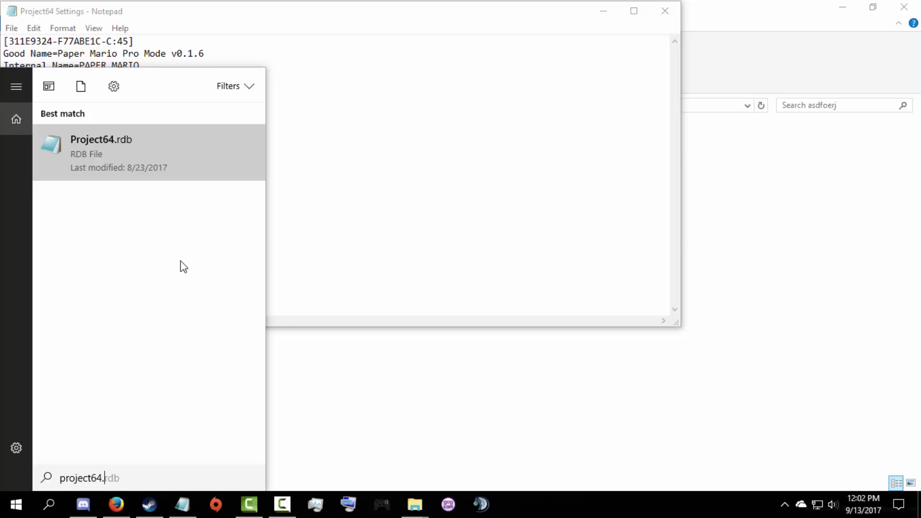
left_click(148, 152)
Place the Project64.rdb window beside Project64 Settings and compare its Paper Mario Pro Mode v0.1.6 entry at the end.
scroll(243, 179, "down", 15)
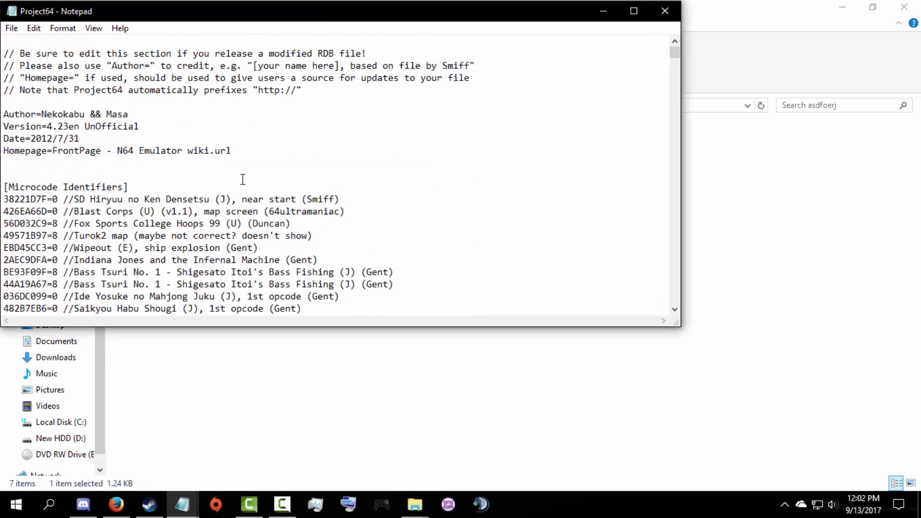
scroll(325, 165, "down", 4)
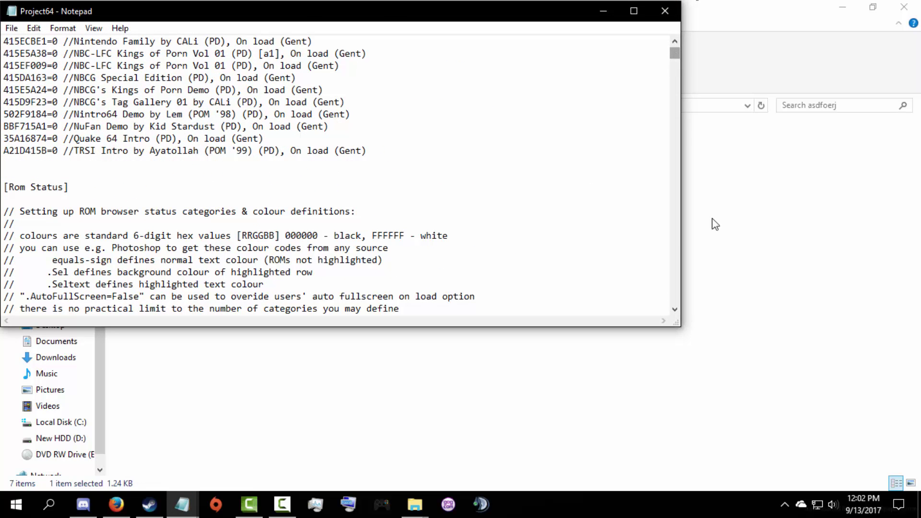
left_click_drag(715, 224, 682, 324)
left_click_drag(98, 19, 629, 58)
left_click(112, 235)
left_click(803, 276)
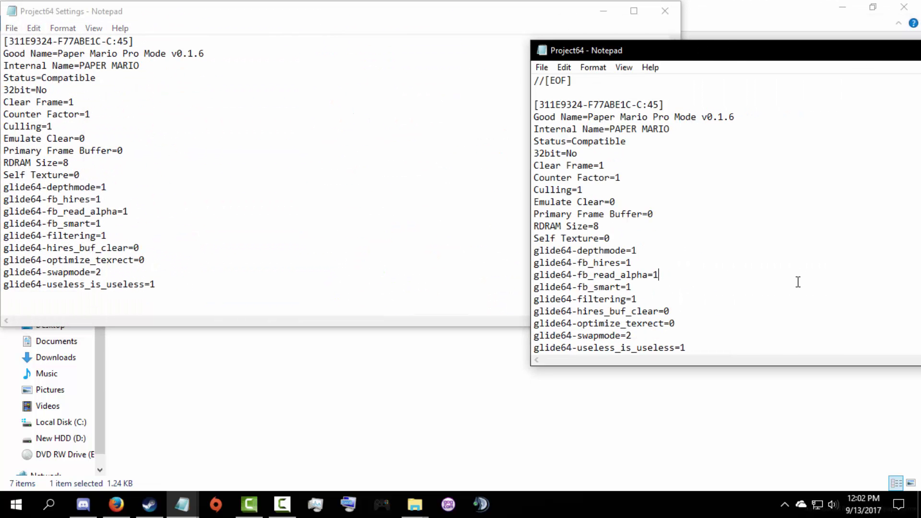
Close the Project64 Settings and Project64.rdb windows and return to the desktop.
left_click(664, 10)
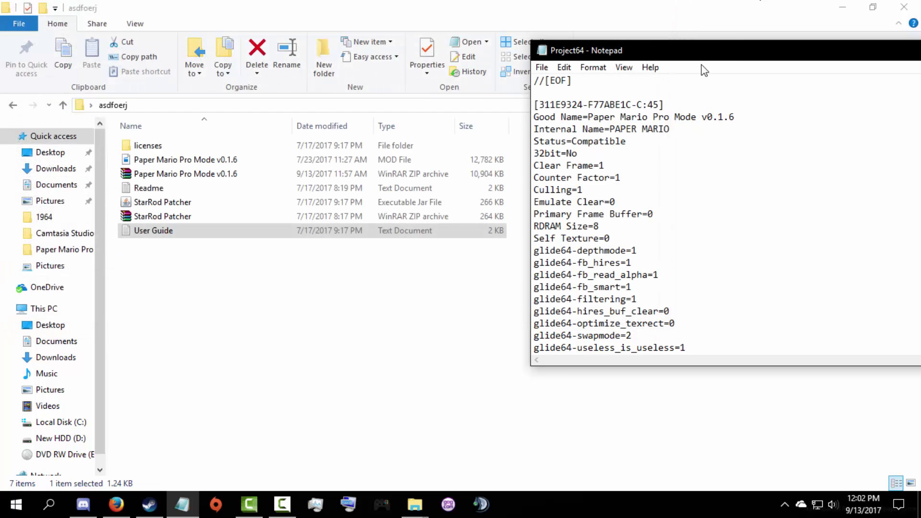
left_click_drag(673, 57, 248, 67)
left_click(772, 60)
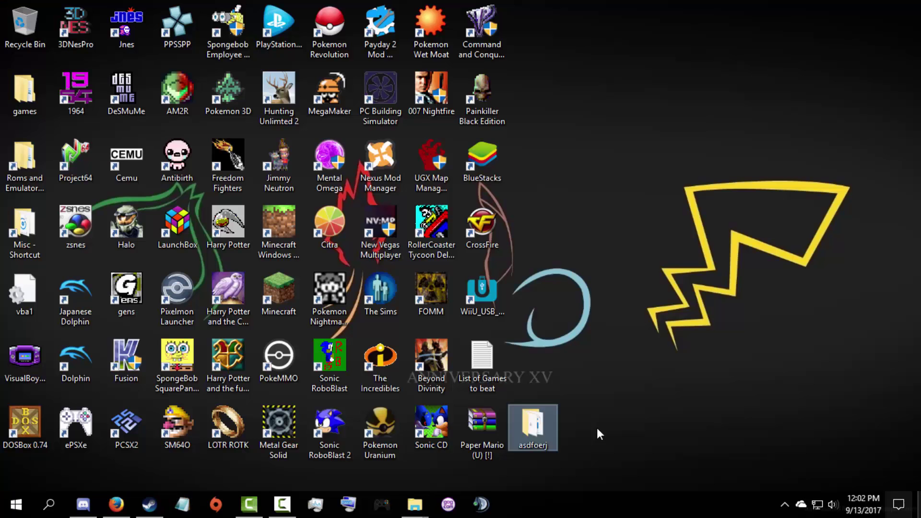
Extract the .z64 ROM from the Paper Mario (U) [!] archive onto the desktop.
right_click(482, 427)
left_click(595, 169)
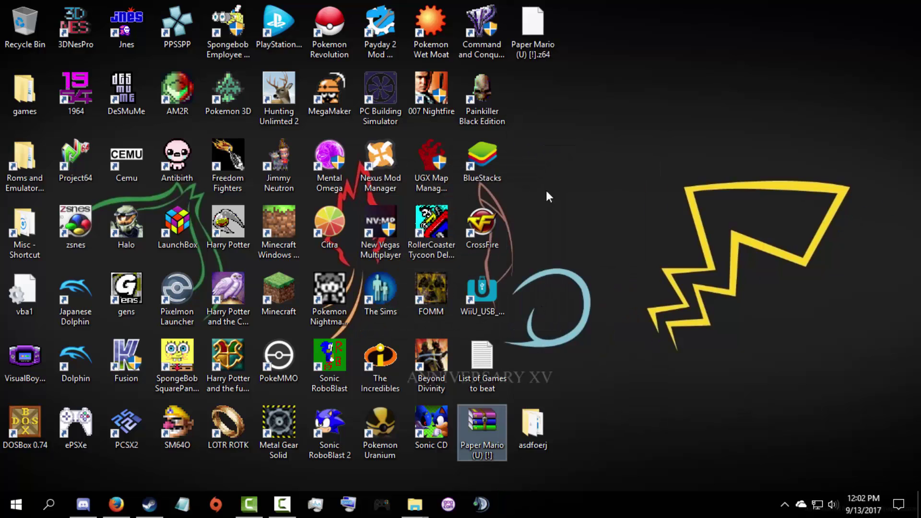
Put the Paper Mario (U) [!] archive in the Recycle Bin and move the asdfoerj folder to the desktop's top row.
left_click_drag(494, 435, 21, 24)
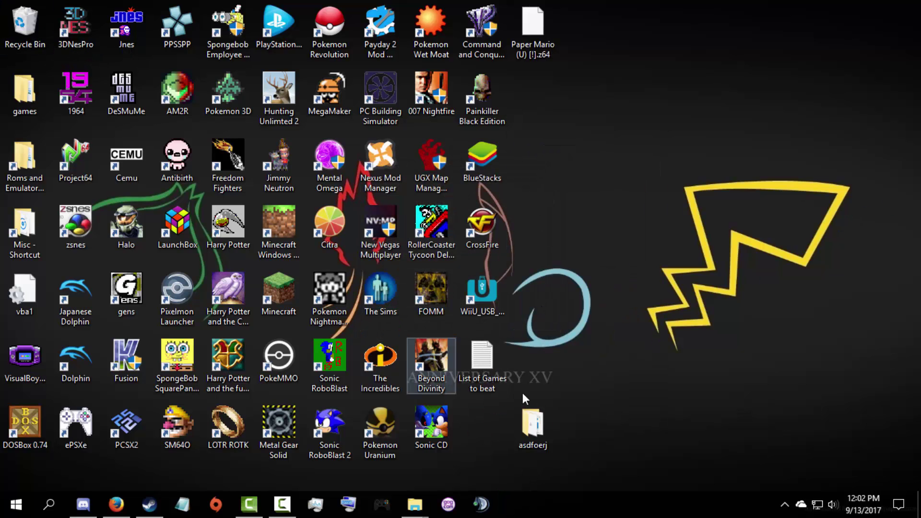
left_click_drag(527, 448, 650, 32)
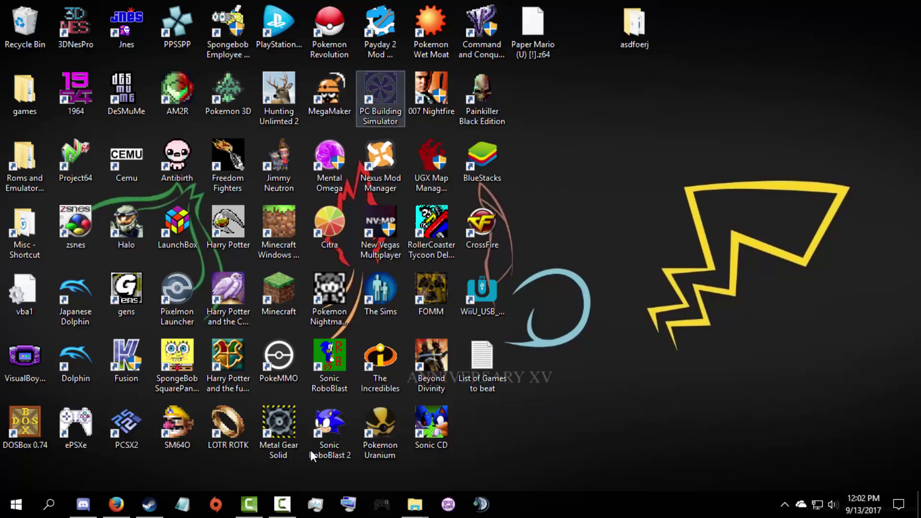
Switch to Firefox and open the gonetz/GLideN64 releases page on GitHub from the glideN64 search results.
left_click(83, 504)
left_click(150, 504)
left_click(116, 504)
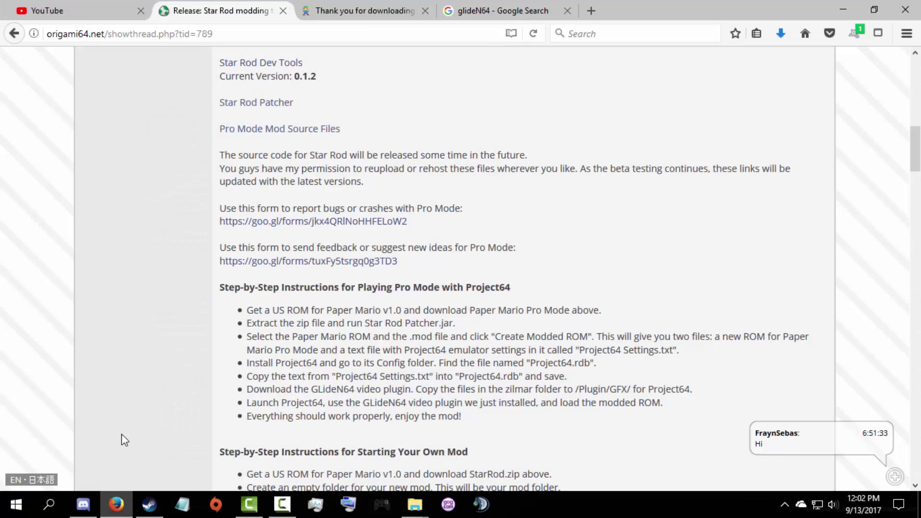
key("ctrl+Tab")
key("ctrl+Tab")
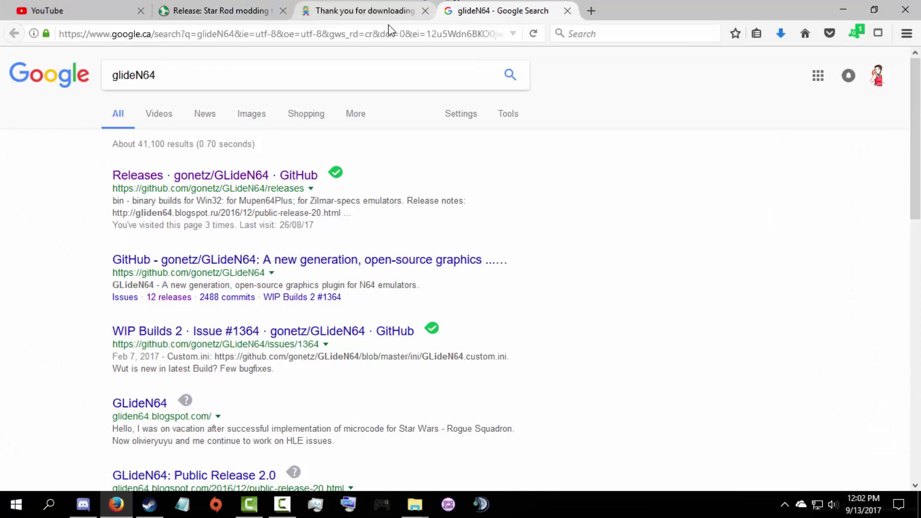
left_click(190, 180)
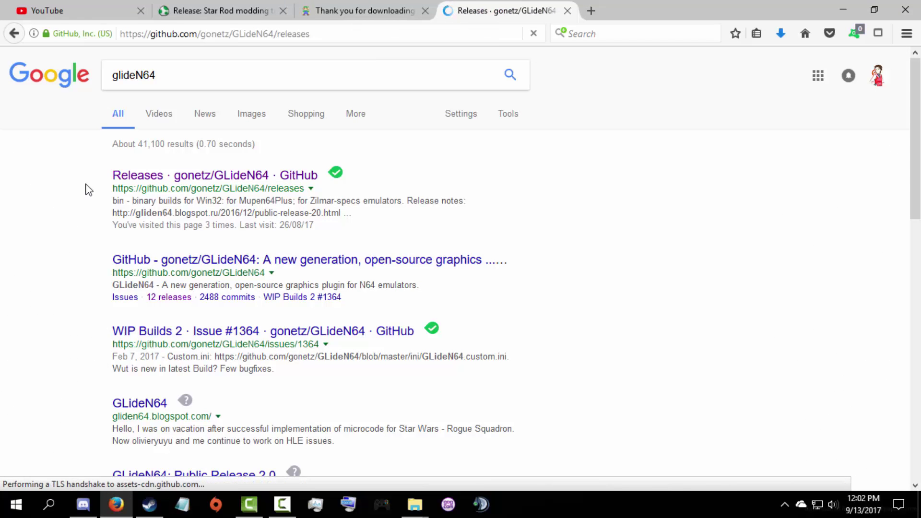
scroll(336, 307, "down", 3)
scroll(269, 283, "up", 3)
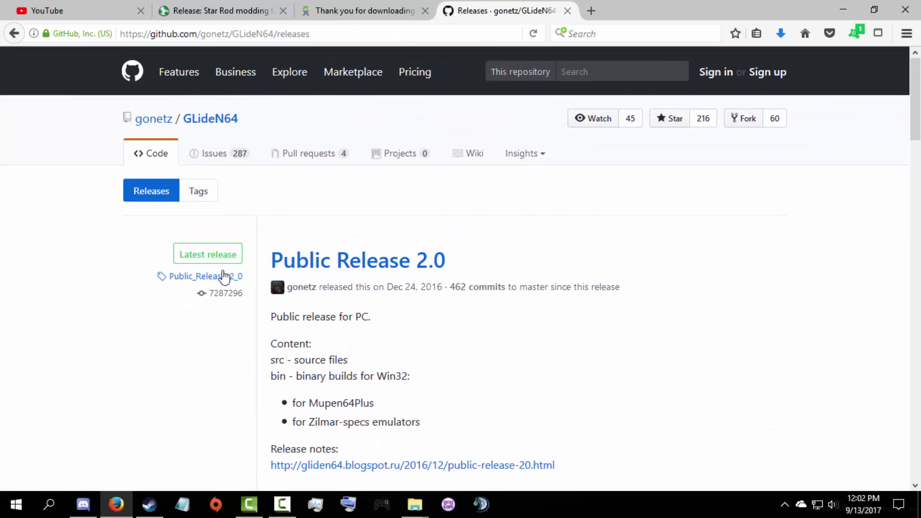
Download GLideN64_Public_Release_2.0.7z from the Public Release 2.0 downloads, saving the file, and return to the desktop.
scroll(183, 236, "down", 6)
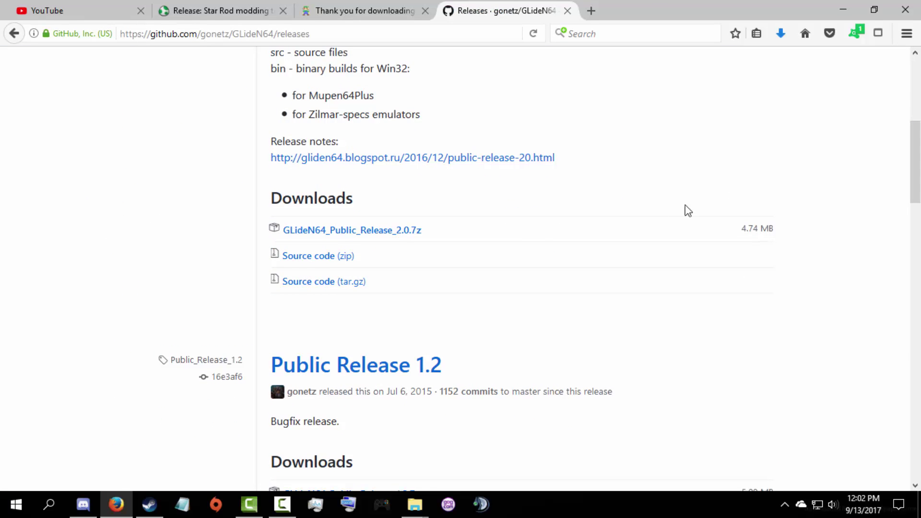
left_click(363, 231)
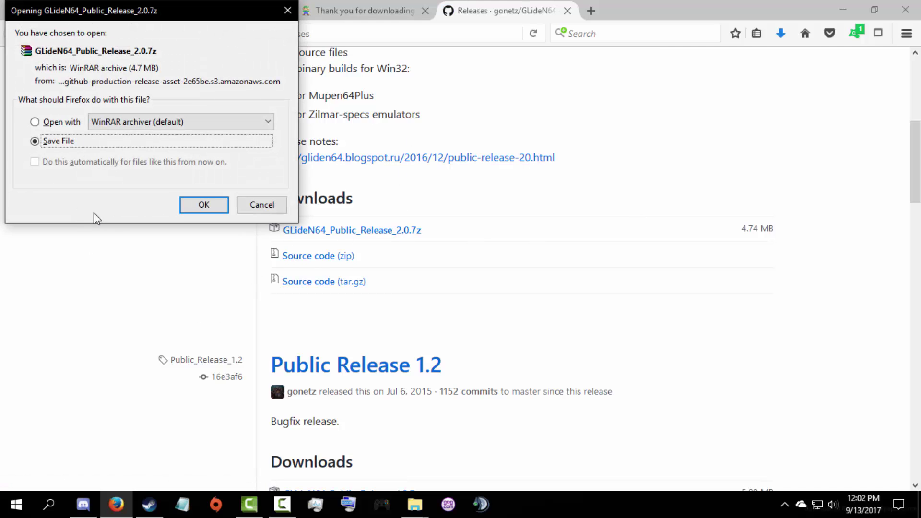
left_click(184, 207)
key("super+d")
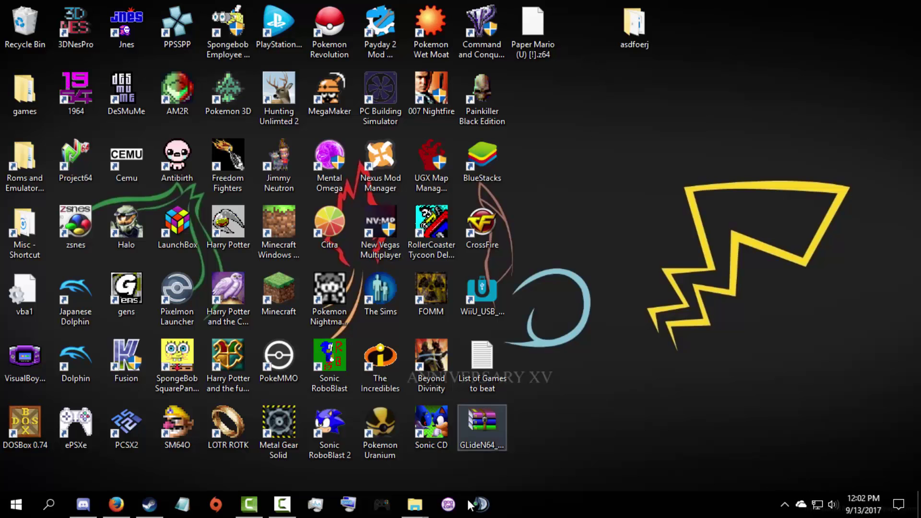
double_click(487, 448)
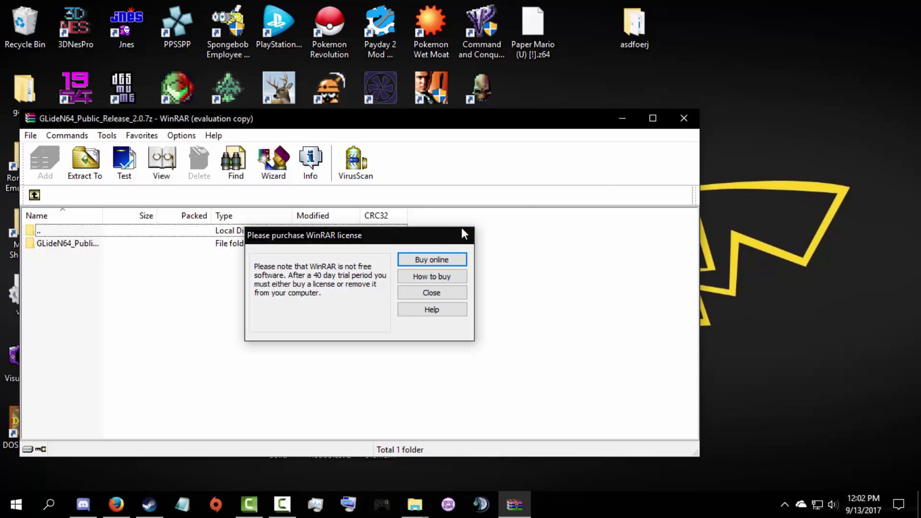
left_click(463, 236)
left_click(684, 118)
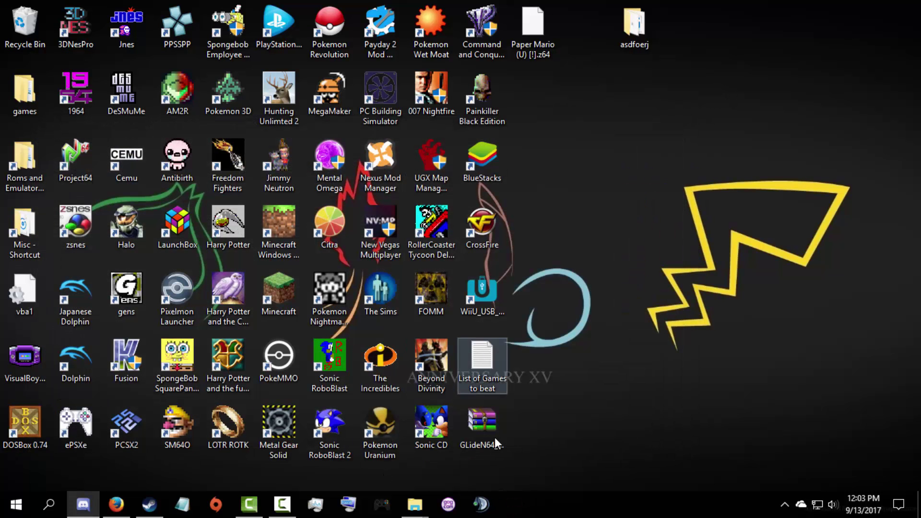
Extract the GLideN64 archive into its own folder on the desktop and open the GLideN64_Public_Release_2.0 folder inside it.
right_click(494, 436)
left_click(548, 180)
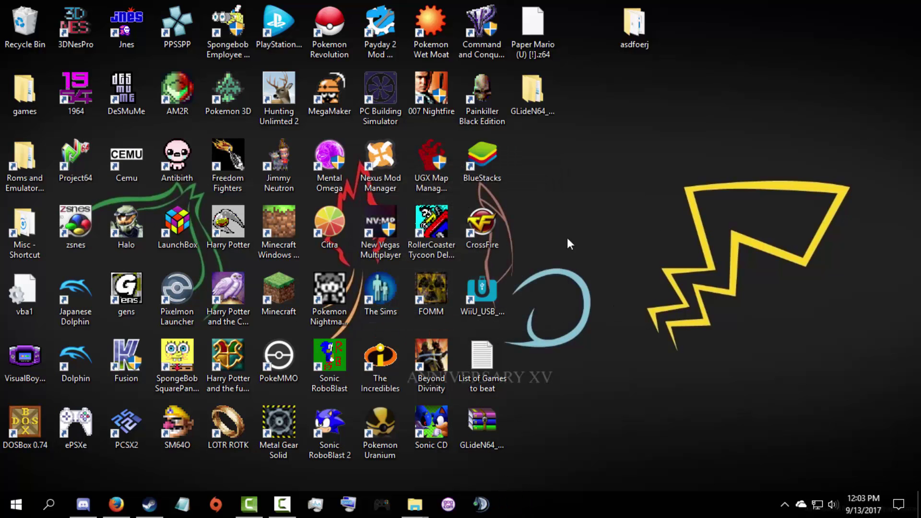
double_click(539, 120)
left_click(678, 156)
double_click(672, 156)
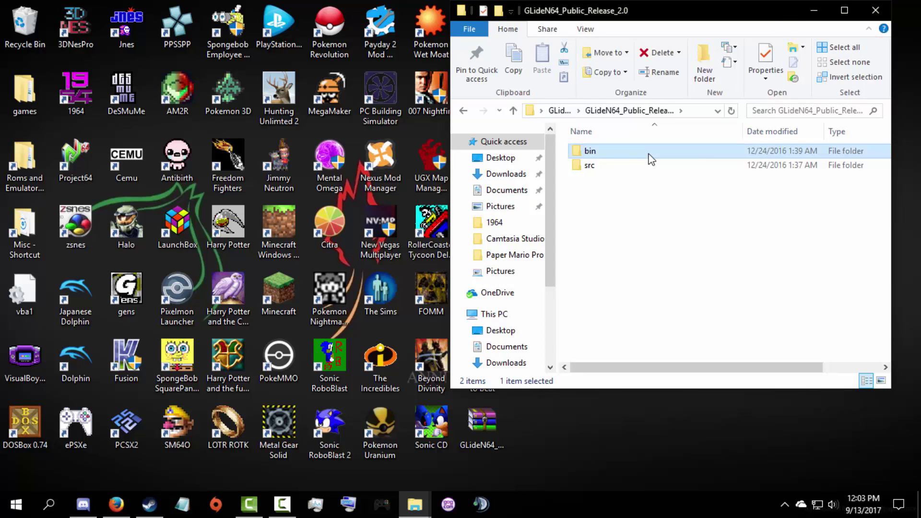
Browse the bin folder, checking Mupen64Plus, and open the Zilmar-specs folder.
double_click(651, 157)
left_click(651, 158)
double_click(652, 159)
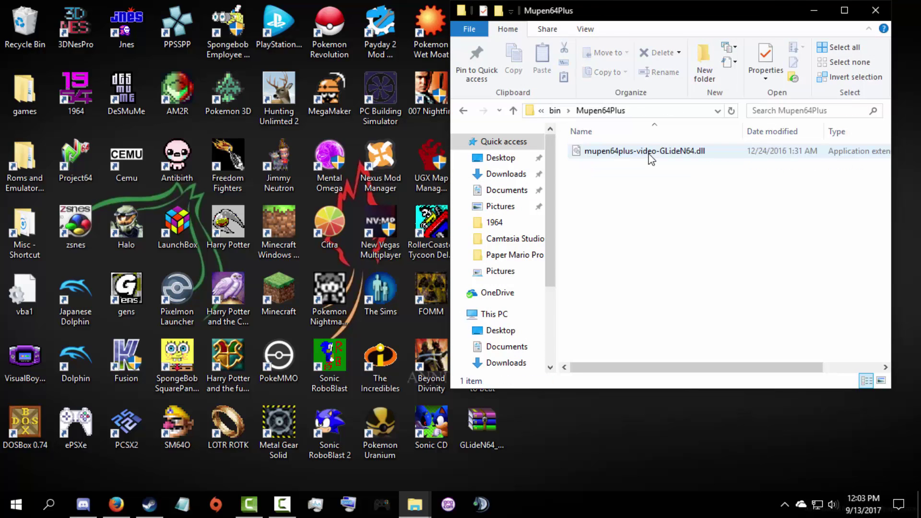
left_click(548, 116)
double_click(597, 166)
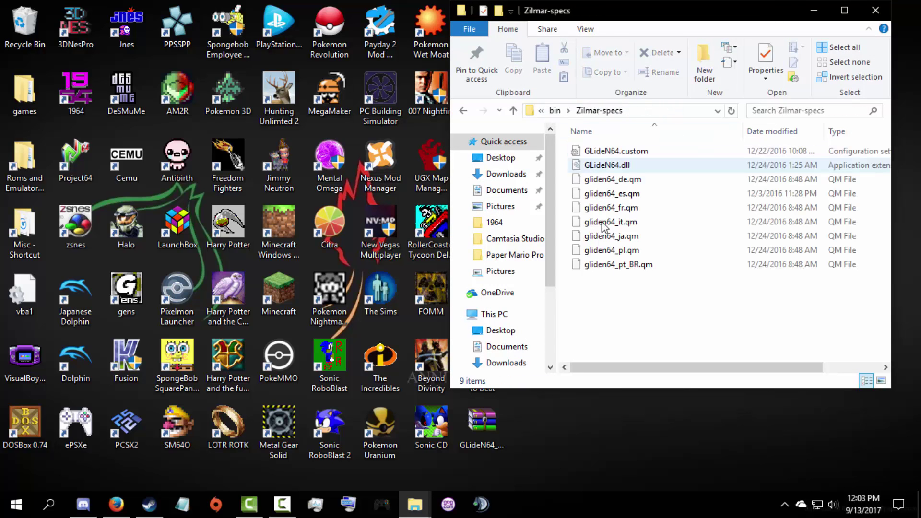
Switch to Firefox and read in the Star Rod thread where the zilmar folder's files belong, checking them against the Zilmar-specs folder.
left_click(117, 503)
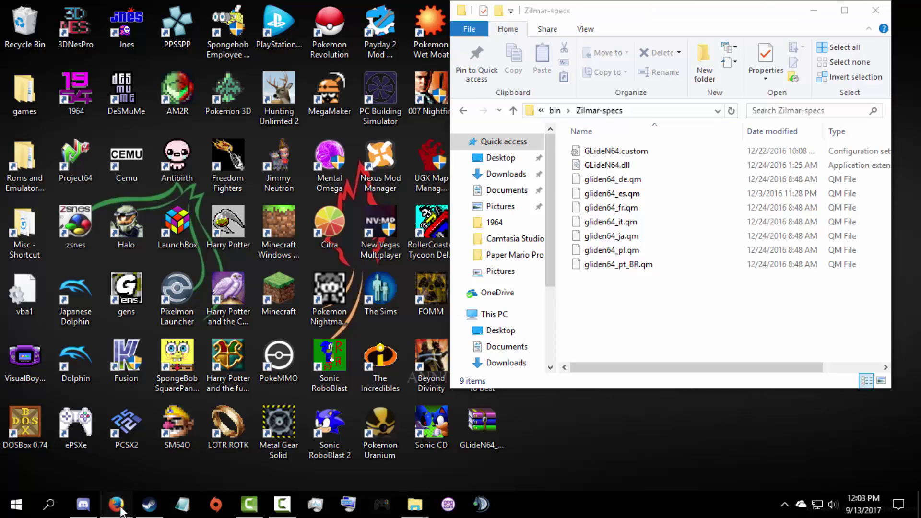
left_click(365, 10)
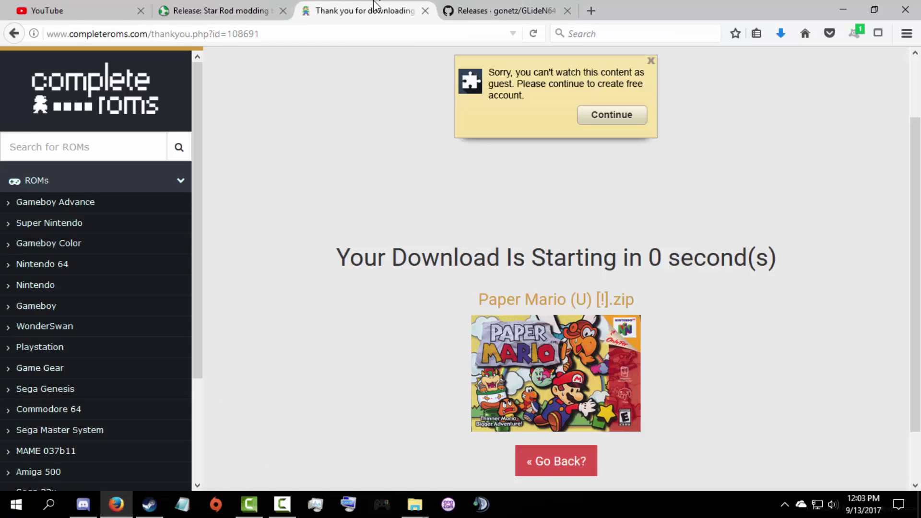
left_click(220, 11)
scroll(220, 251, "down", 1)
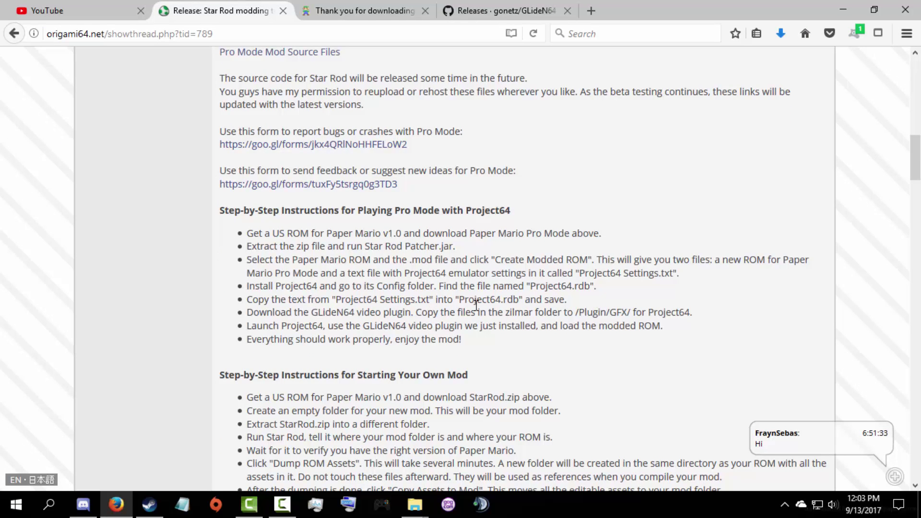
left_click(519, 312)
left_click_drag(489, 312, 523, 314)
left_click(523, 314)
mouse_move(416, 505)
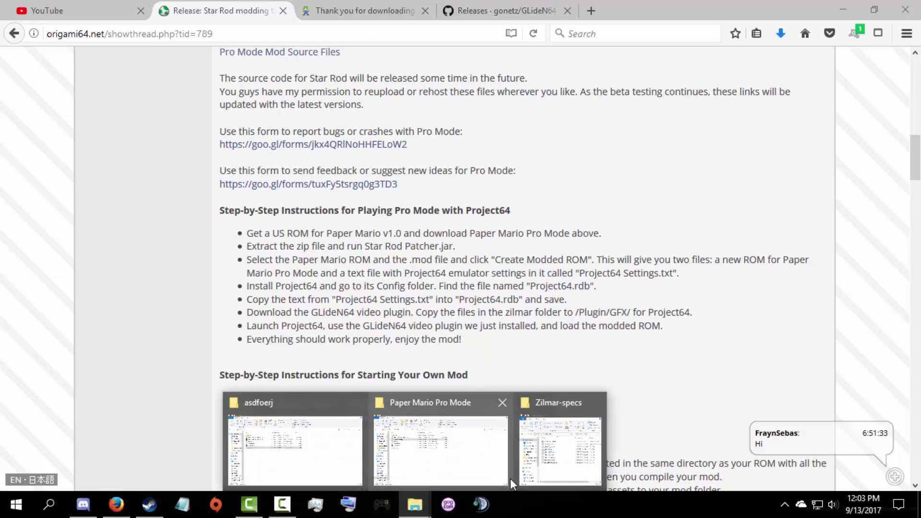
left_click(547, 451)
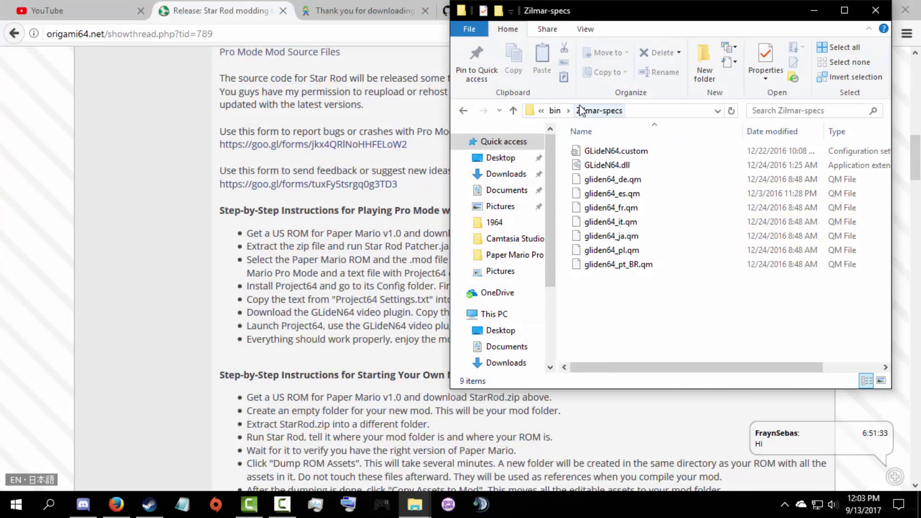
left_click(2, 317)
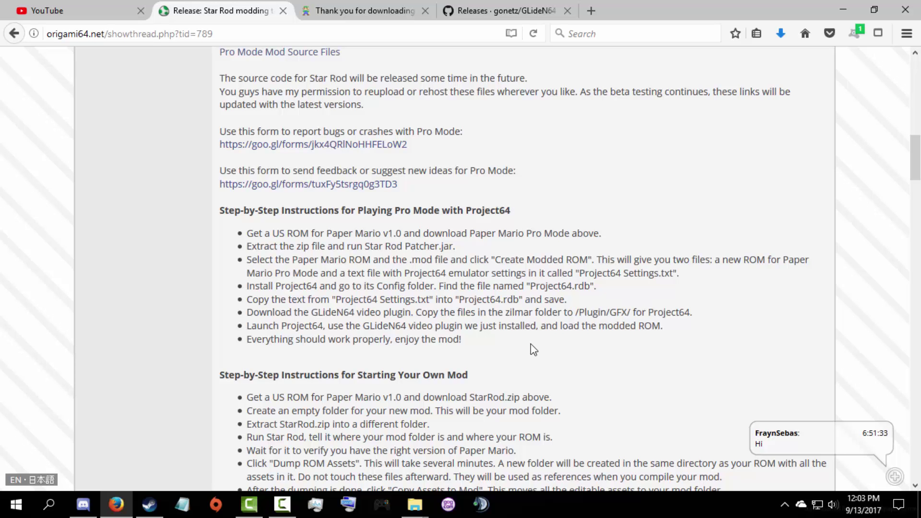
Open the Project64 install location from its desktop shortcut and go to the Plugin folder's GFX subfolder.
left_click(919, 503)
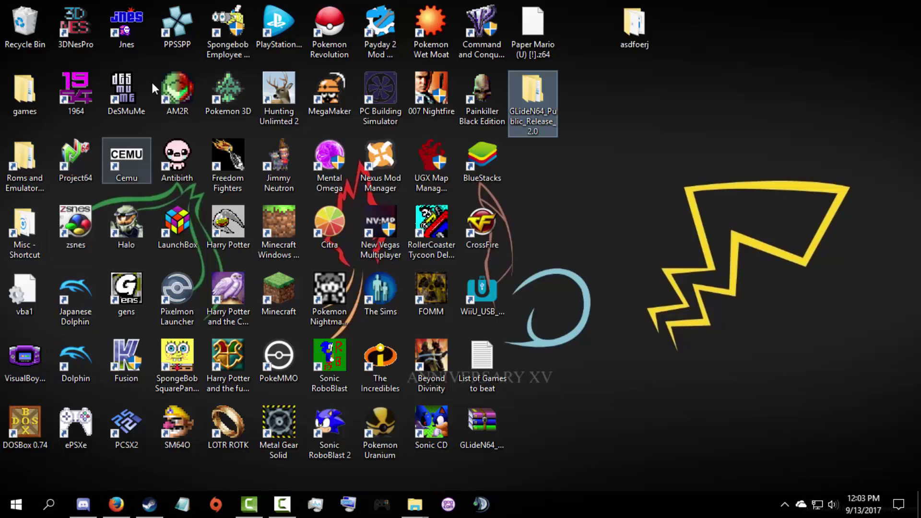
right_click(67, 163)
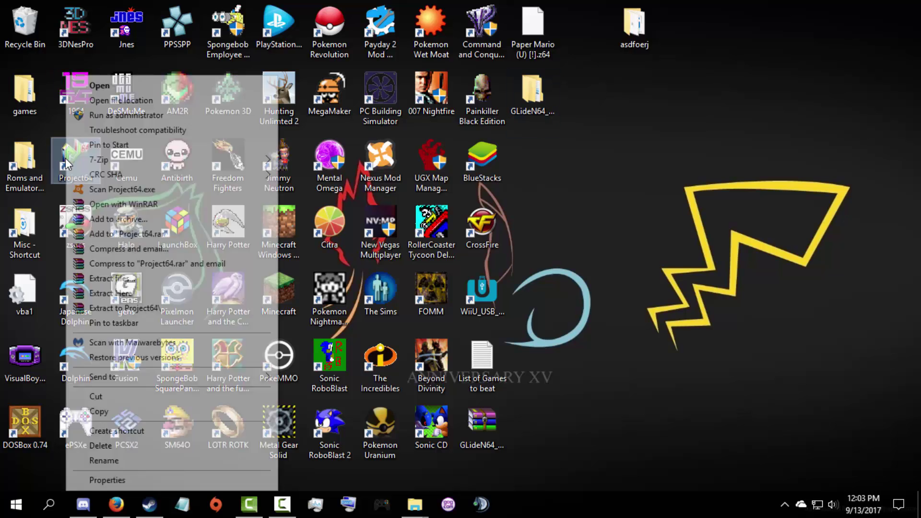
left_click(115, 98)
left_click(617, 253)
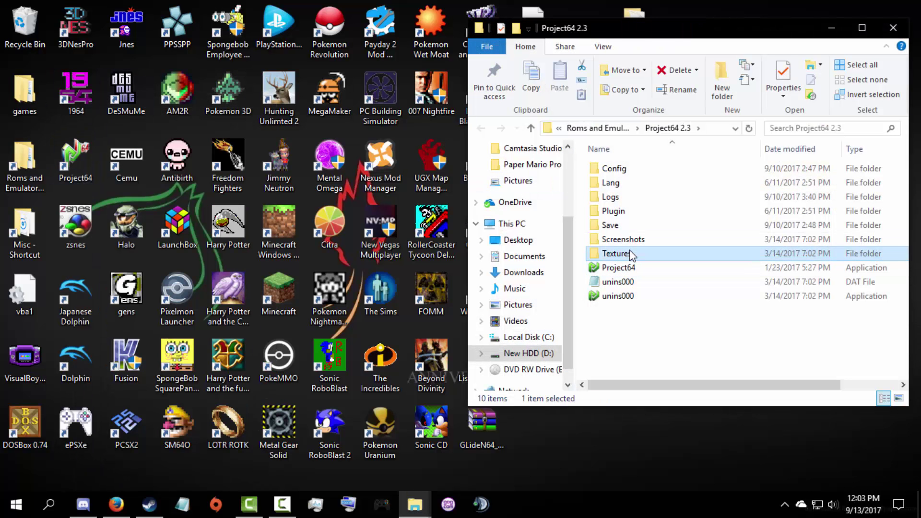
double_click(630, 173)
left_click(590, 127)
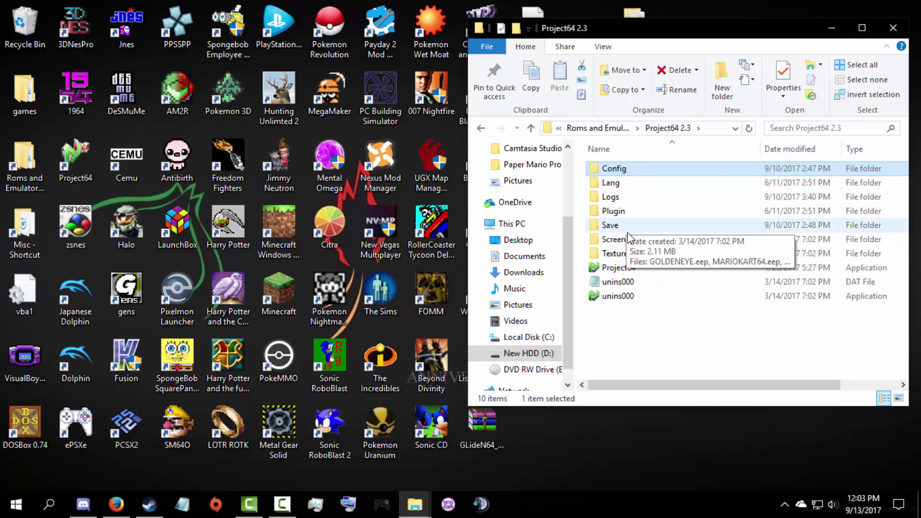
double_click(617, 214)
double_click(608, 183)
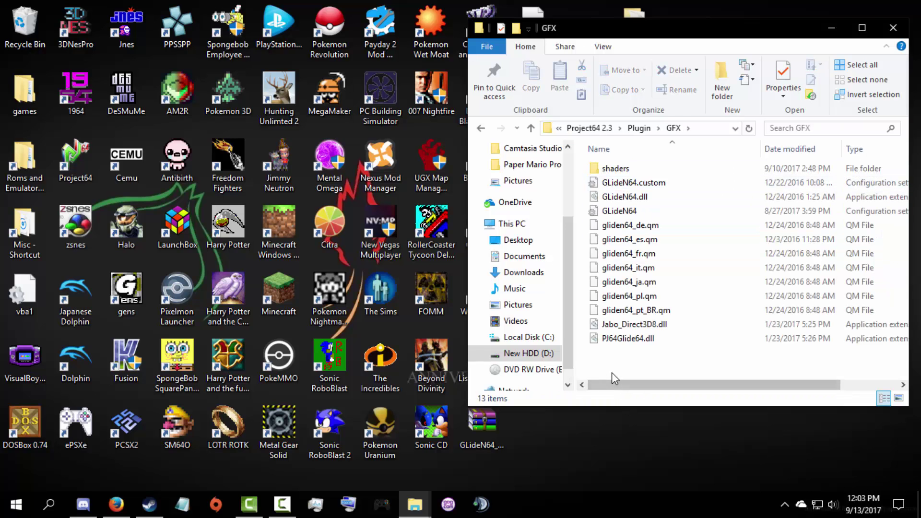
Place the Zilmar-specs window beside the GFX window and select all the files in Zilmar-specs.
left_click(634, 15)
left_click(607, 13)
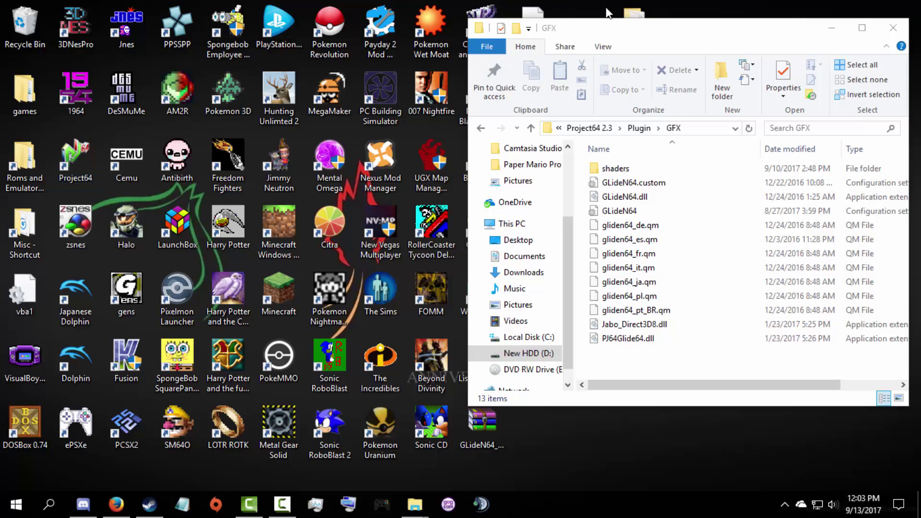
mouse_move(415, 503)
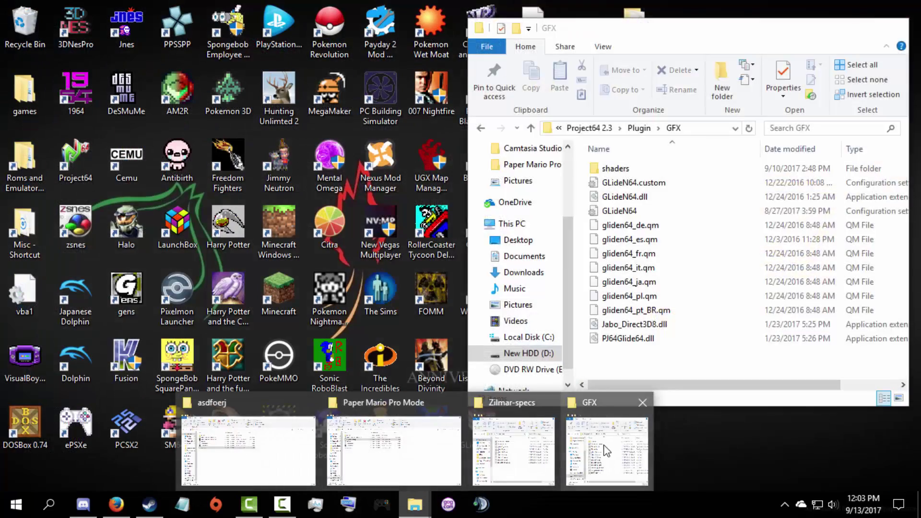
left_click(525, 451)
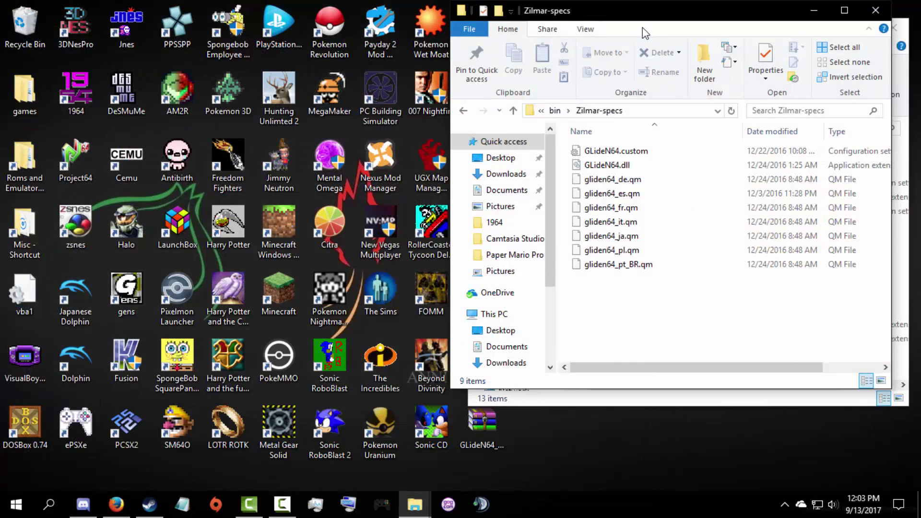
left_click_drag(643, 24, 166, 53)
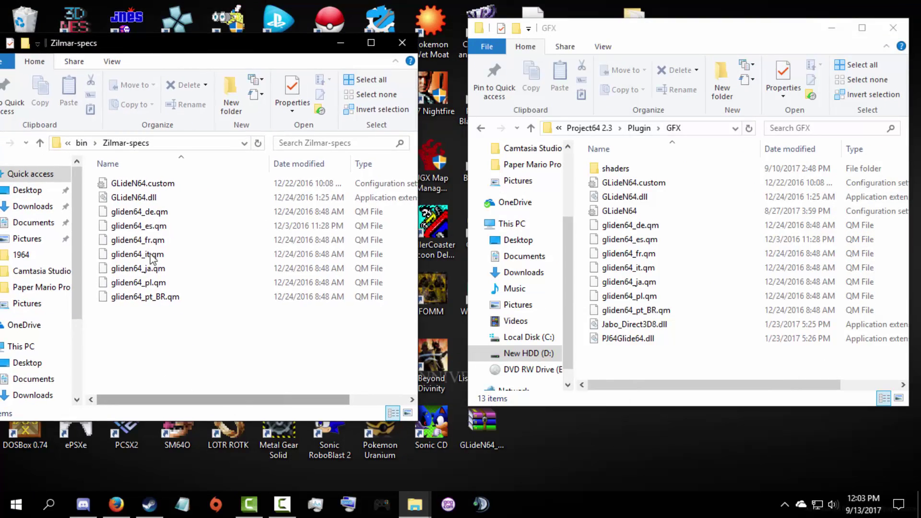
key("ctrl+a")
Close the Zilmar-specs and GFX folder windows and return to the desktop.
left_click(644, 339)
left_click(635, 364)
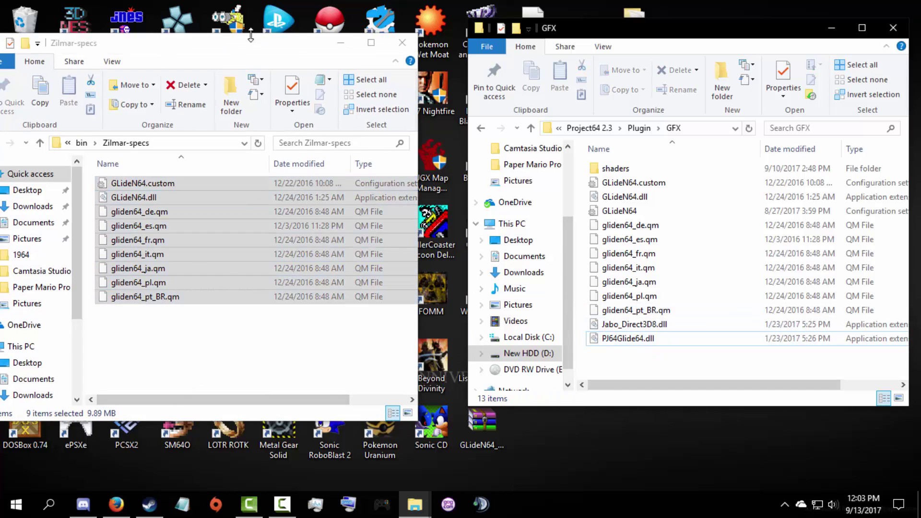
left_click(402, 43)
left_click(894, 27)
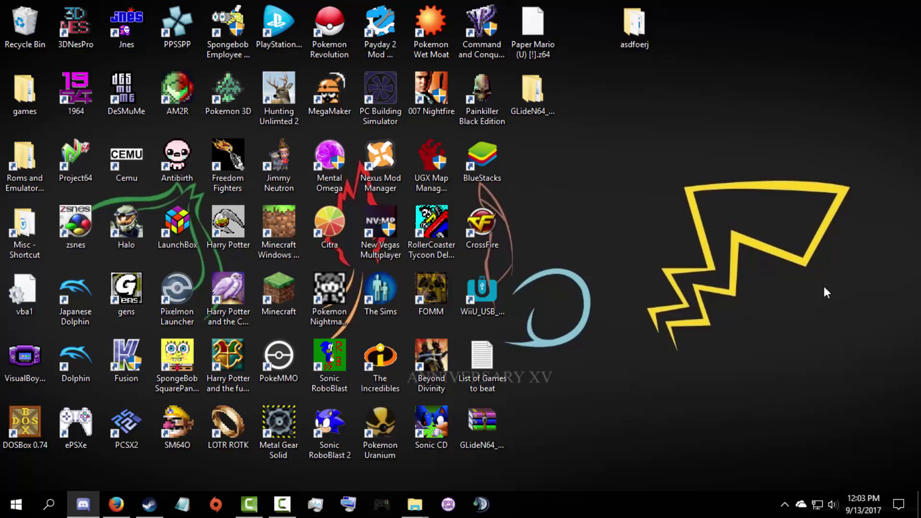
left_click(118, 504)
left_click(117, 504)
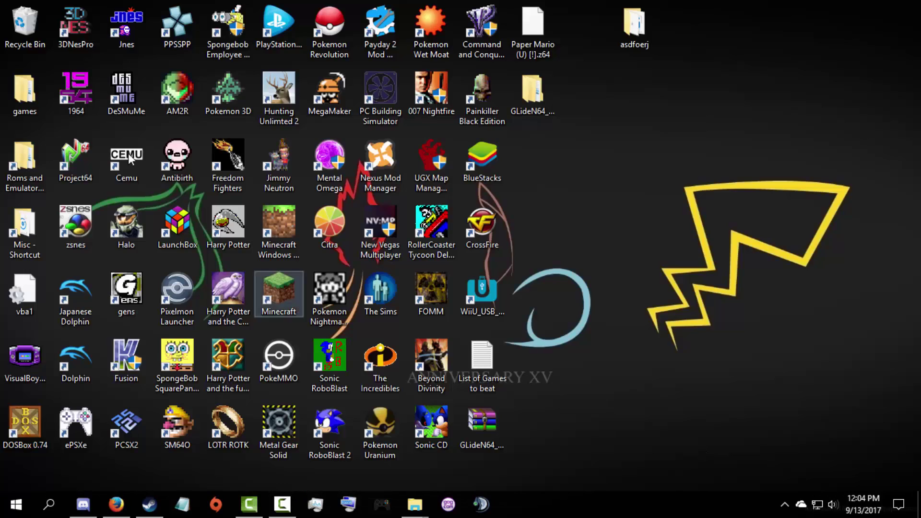
Launch Project64 and select Paper Mario Pro Mode v0.1.6 in the ROM list.
double_click(89, 172)
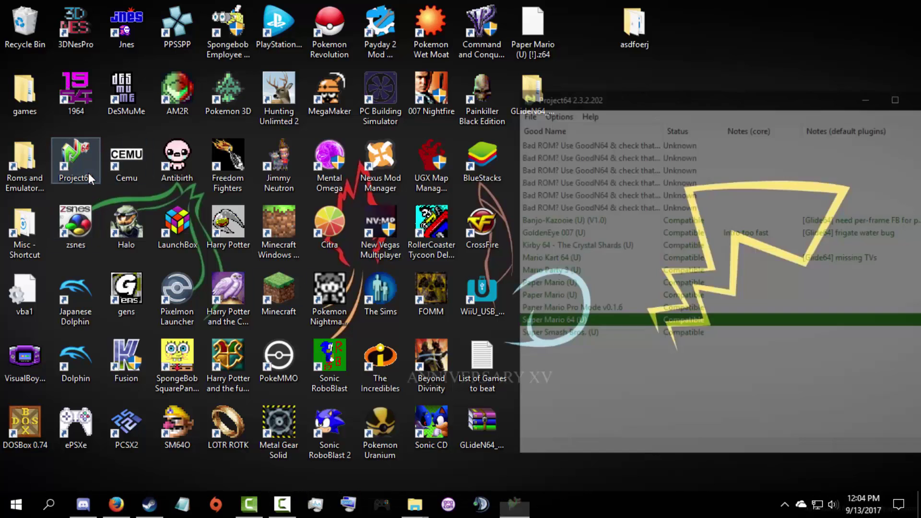
left_click(565, 113)
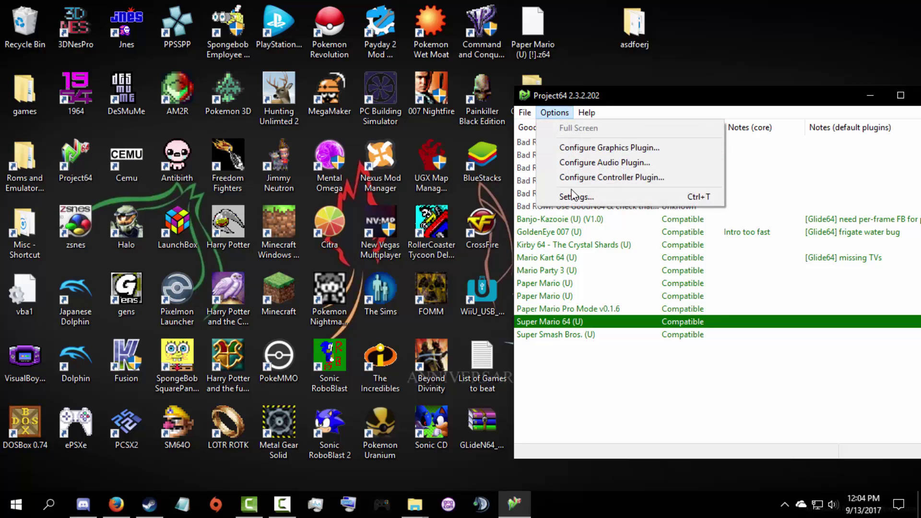
left_click(573, 350)
left_click(550, 296)
left_click(551, 284)
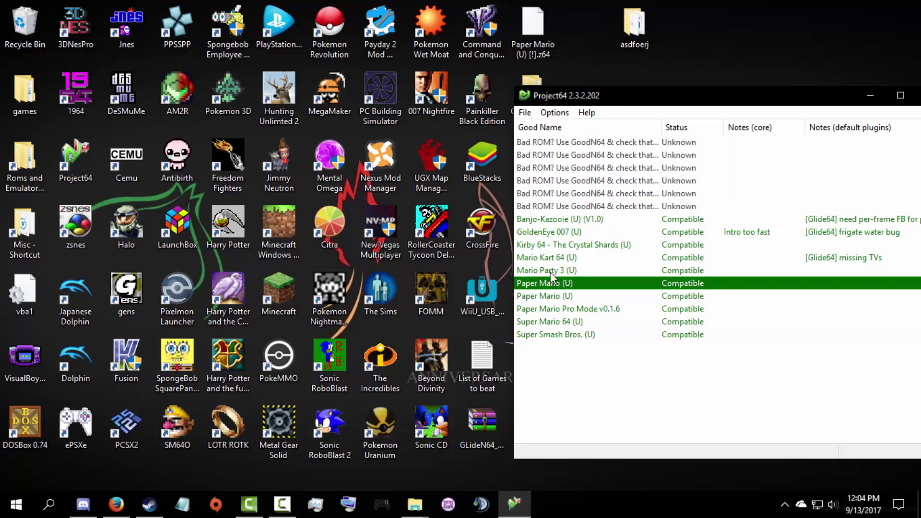
left_click(570, 112)
left_click(566, 270)
left_click(563, 334)
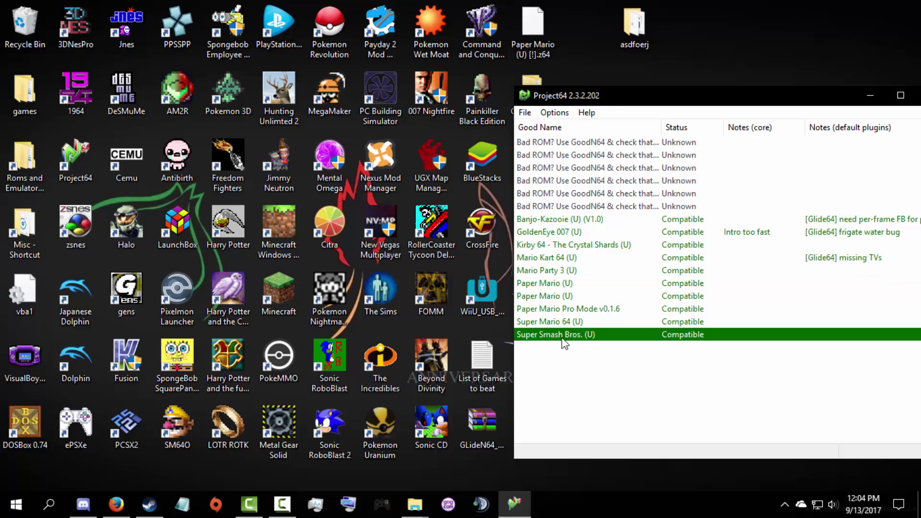
left_click(553, 309)
View the graphics plugin's basic settings in Project64 and cancel the dialog.
left_click(555, 112)
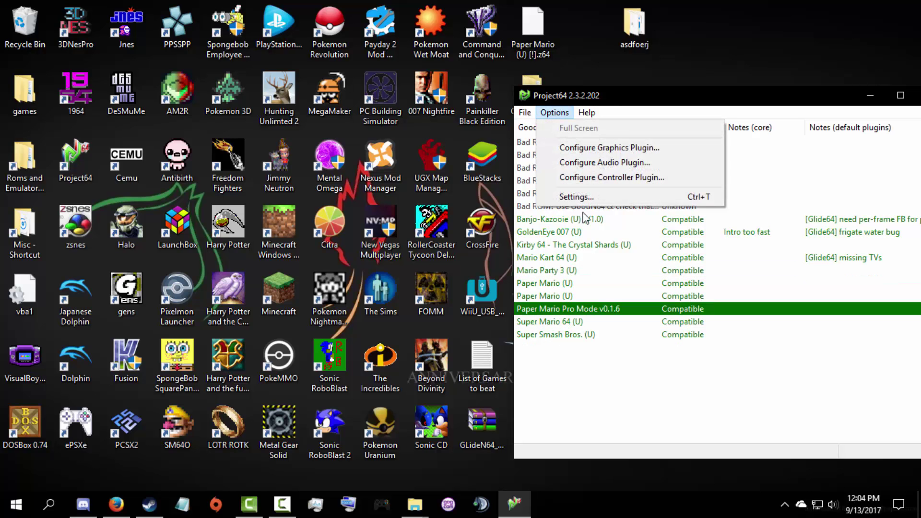
left_click(576, 197)
left_click(631, 128)
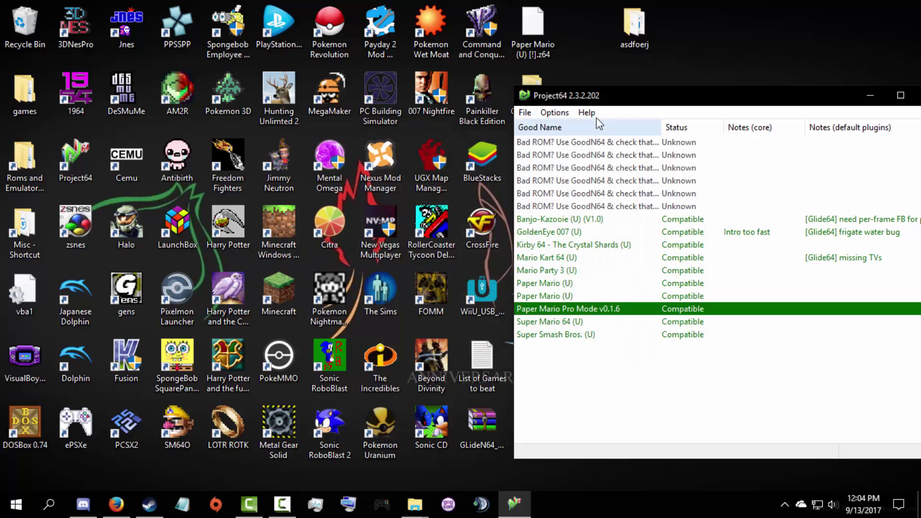
left_click(557, 113)
left_click(597, 149)
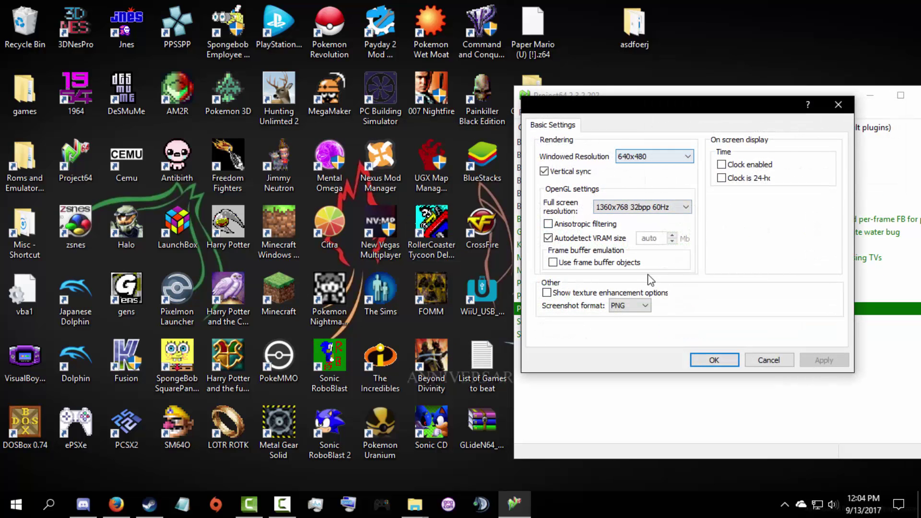
left_click(765, 361)
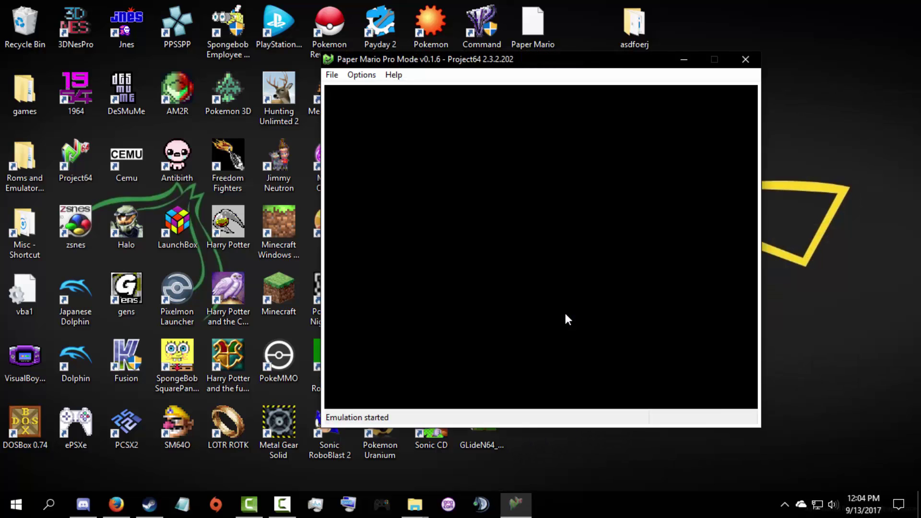
Try to end the running emulation of Paper Mario Pro Mode.
left_click(326, 78)
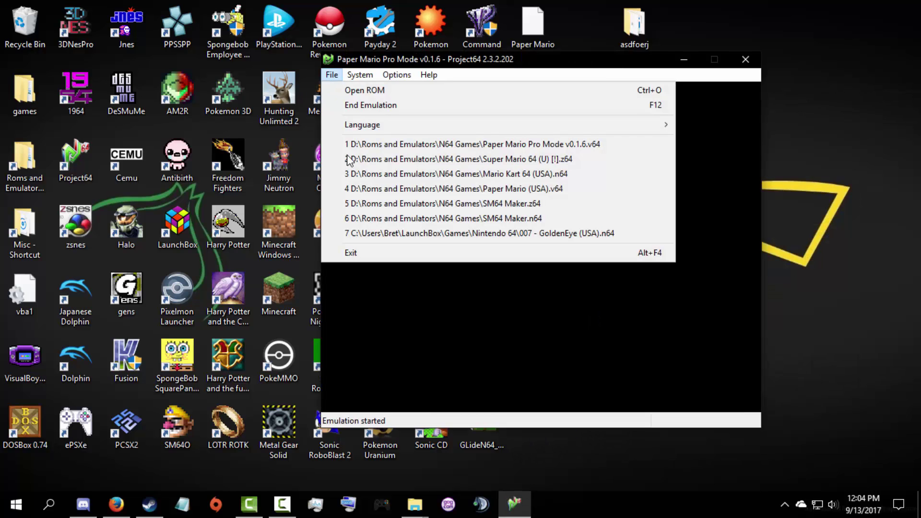
left_click(344, 105)
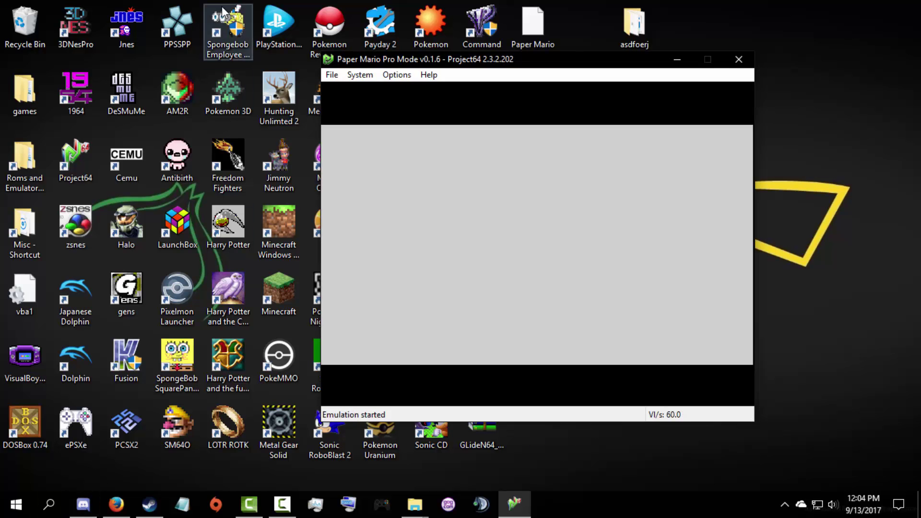
left_click(332, 75)
left_click(360, 110)
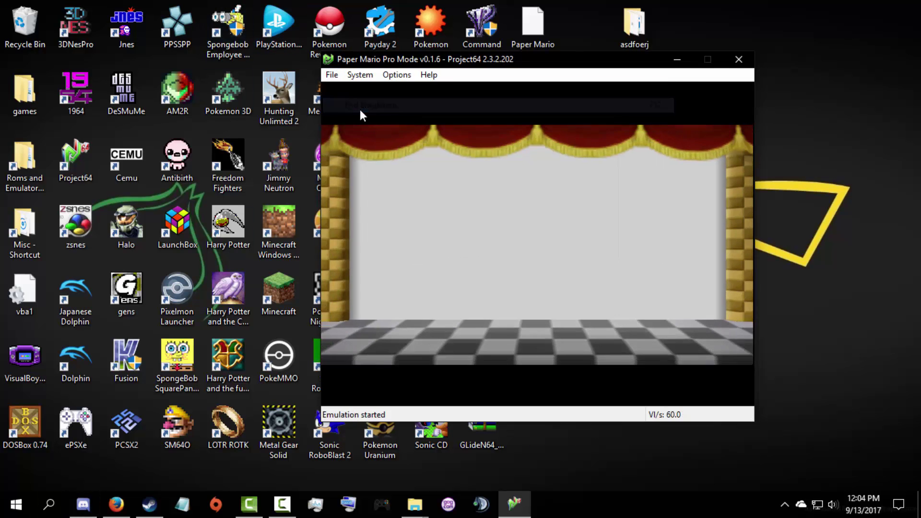
left_click(331, 75)
left_click(352, 105)
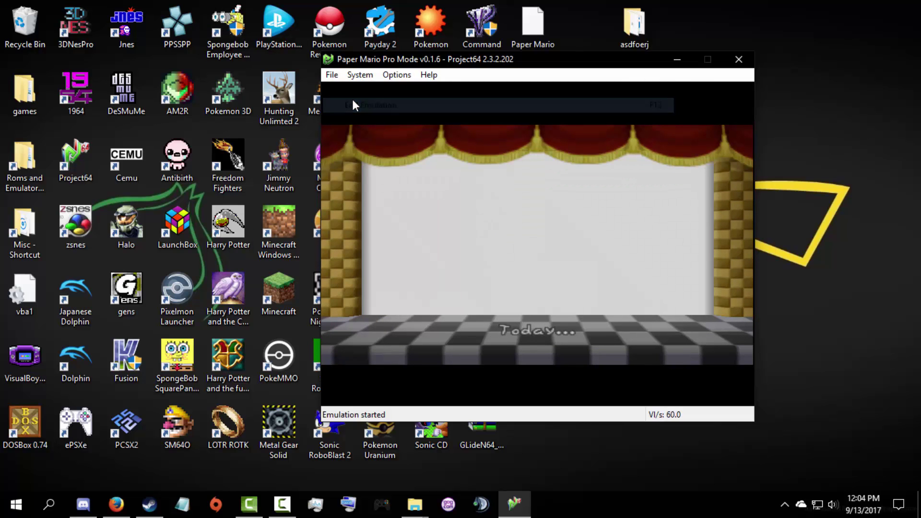
View the video settings of the GLideN64 graphics plugin and close them without changes.
left_click(330, 75)
mouse_move(359, 77)
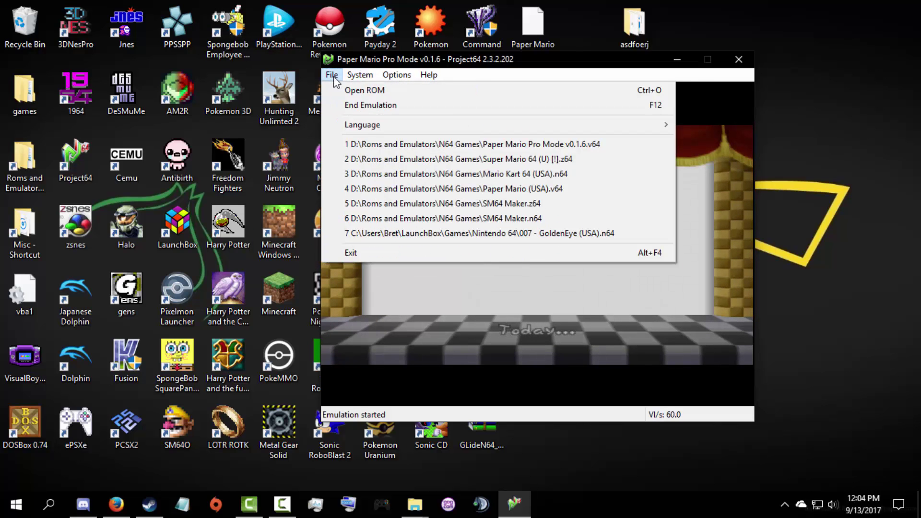
mouse_move(389, 75)
left_click(404, 111)
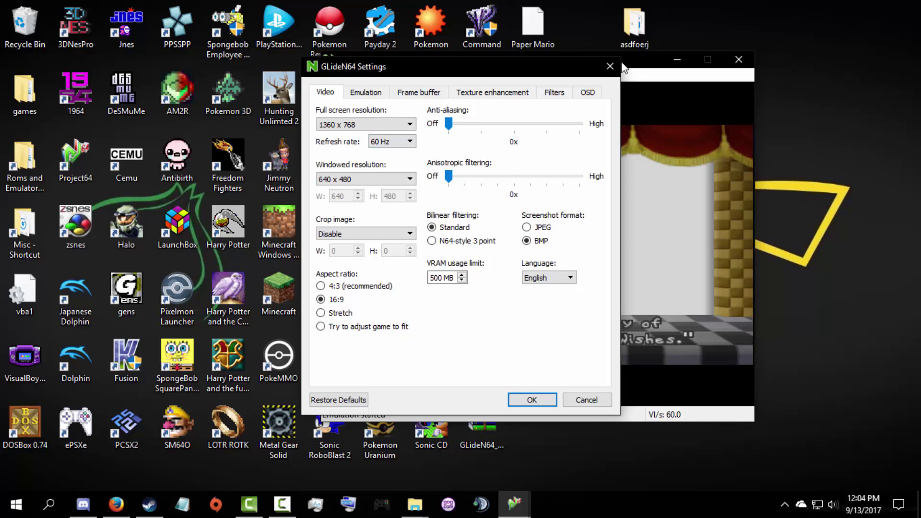
left_click(610, 66)
In the Paper Mario Pro Mode config's plugin settings, choose GLideN64 Public Release 2.0 as the video plugin and accept the settings.
left_click(397, 75)
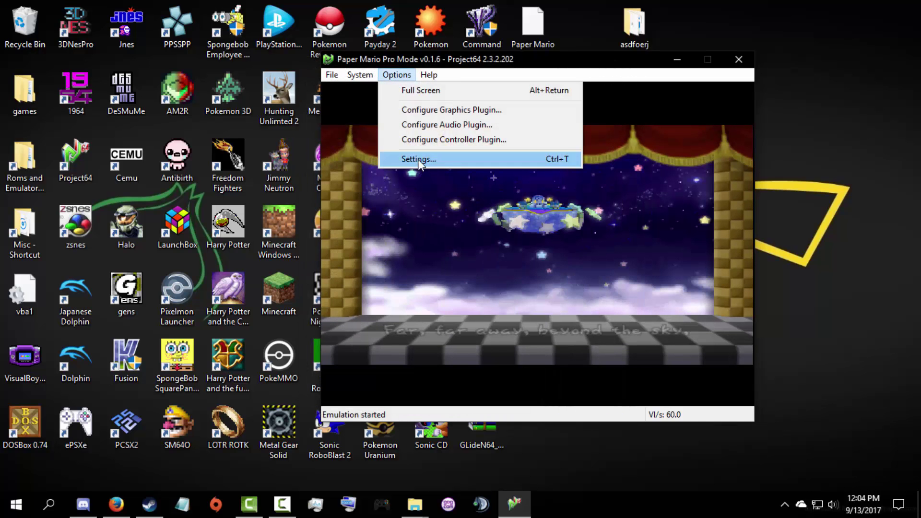
left_click(417, 161)
left_click(342, 209)
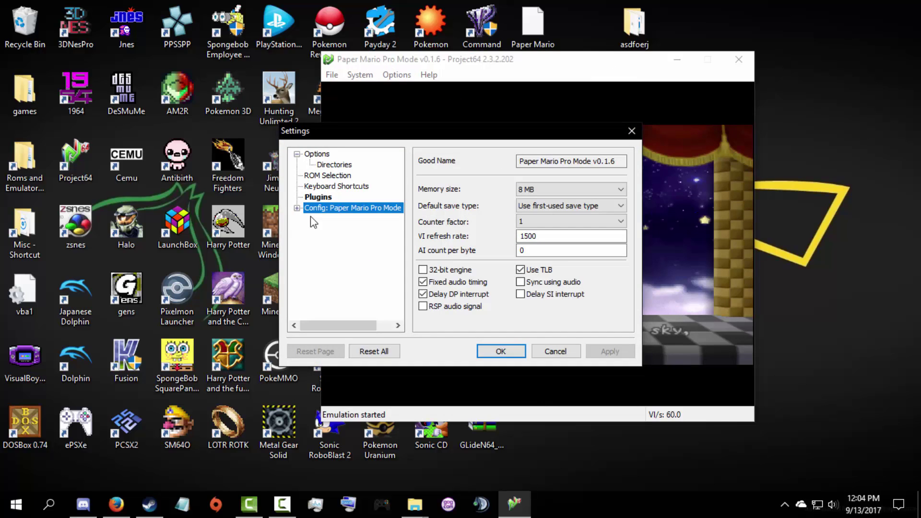
left_click(330, 229)
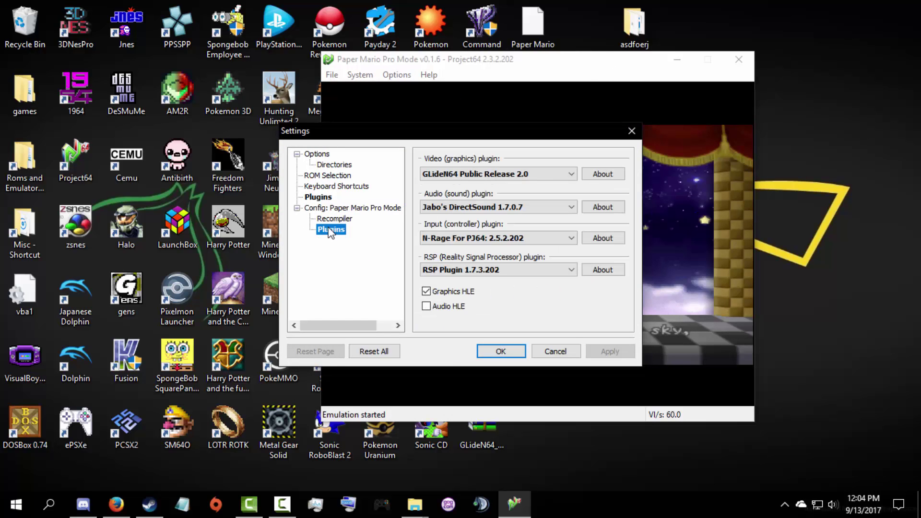
left_click(475, 175)
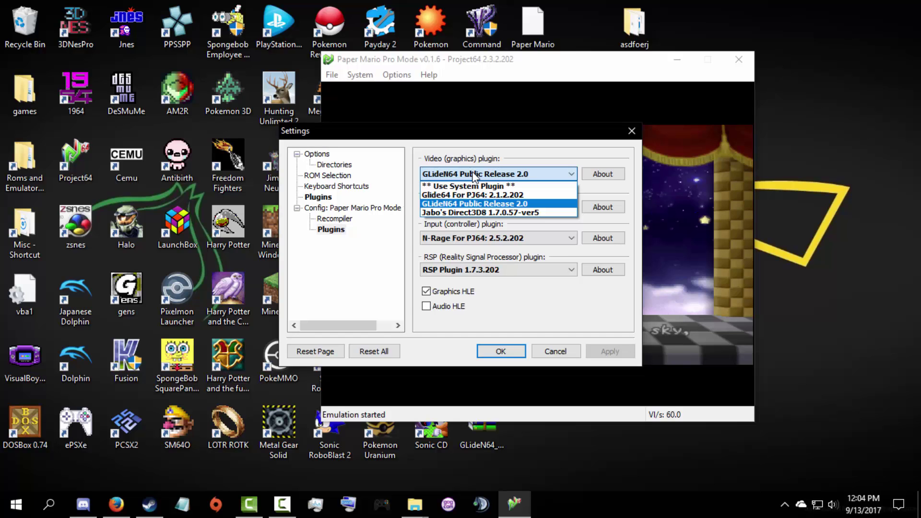
left_click(475, 176)
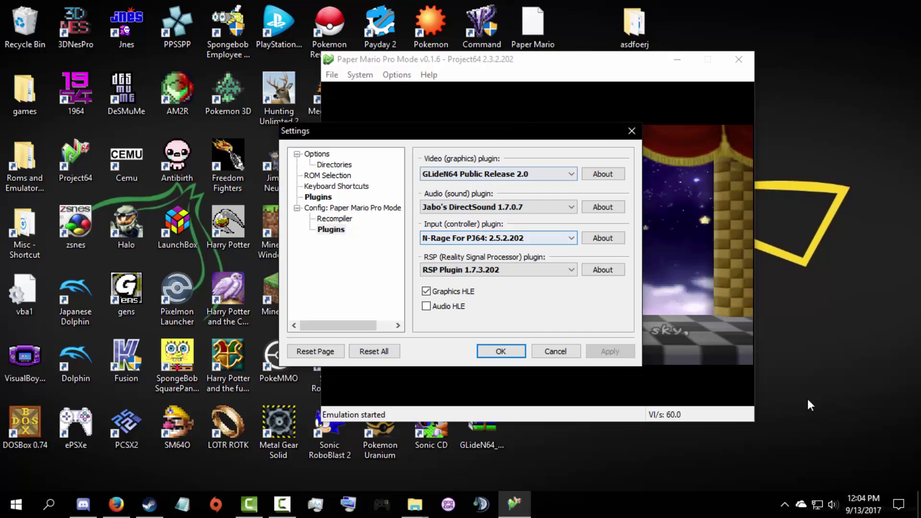
left_click(475, 176)
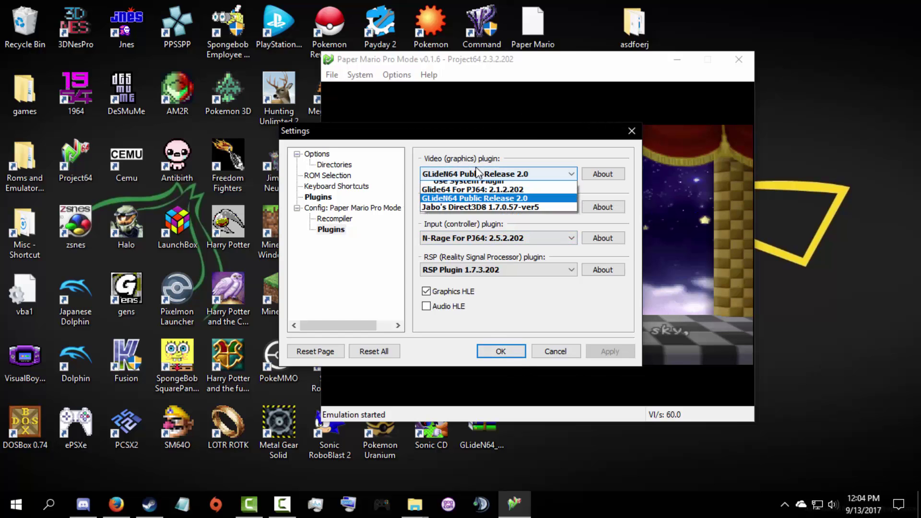
left_click(328, 216)
left_click(454, 174)
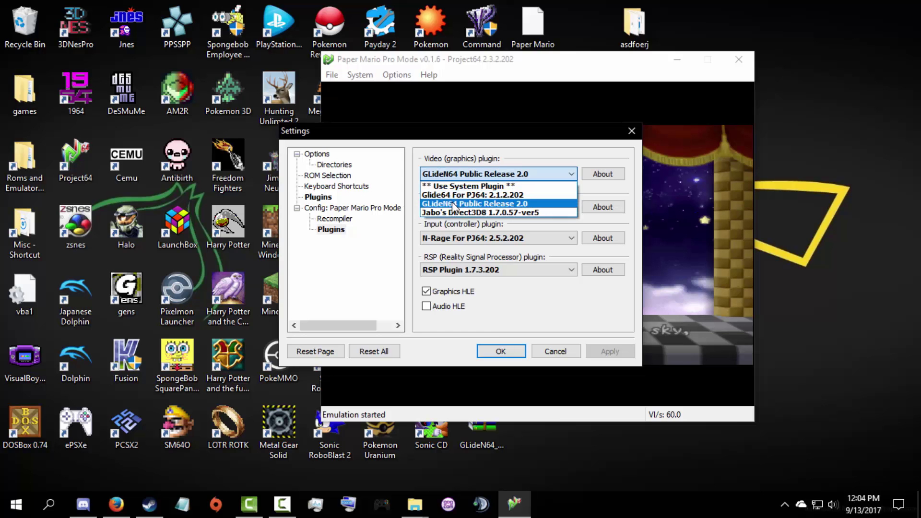
left_click(472, 203)
left_click(491, 351)
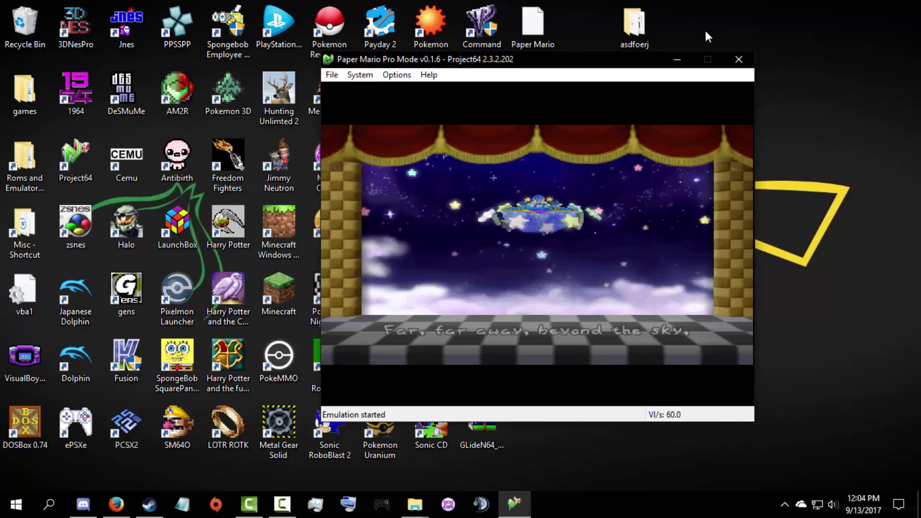
Close Project64 and send both GLideN64 items on the desktop to the Recycle Bin.
left_click(741, 63)
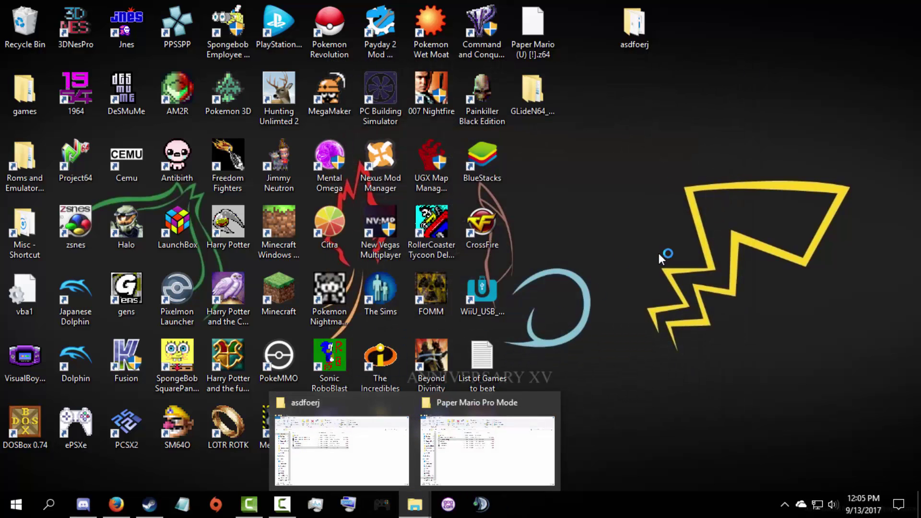
left_click_drag(497, 439, 19, 31)
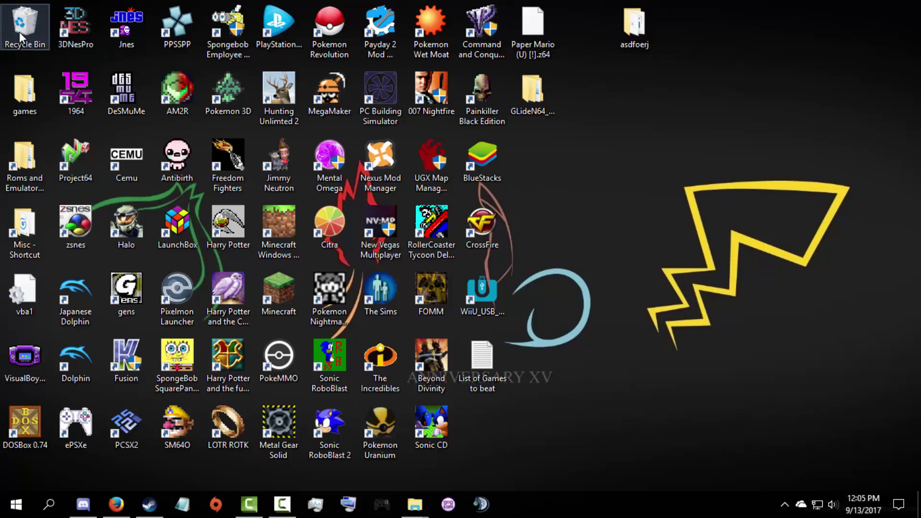
left_click(535, 95)
key("Delete")
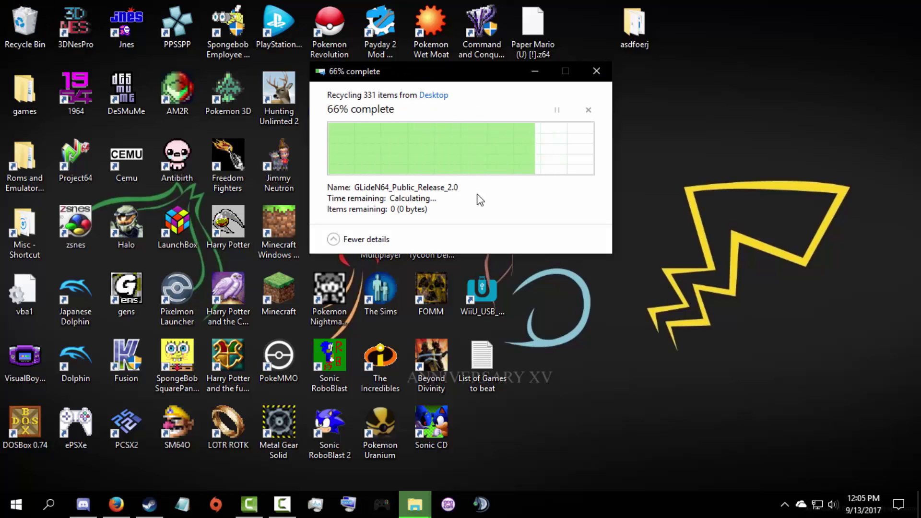
Move Paper Mario (U) [!].z64 from the desktop into the asdfoerj folder and maximize the folder window.
double_click(629, 36)
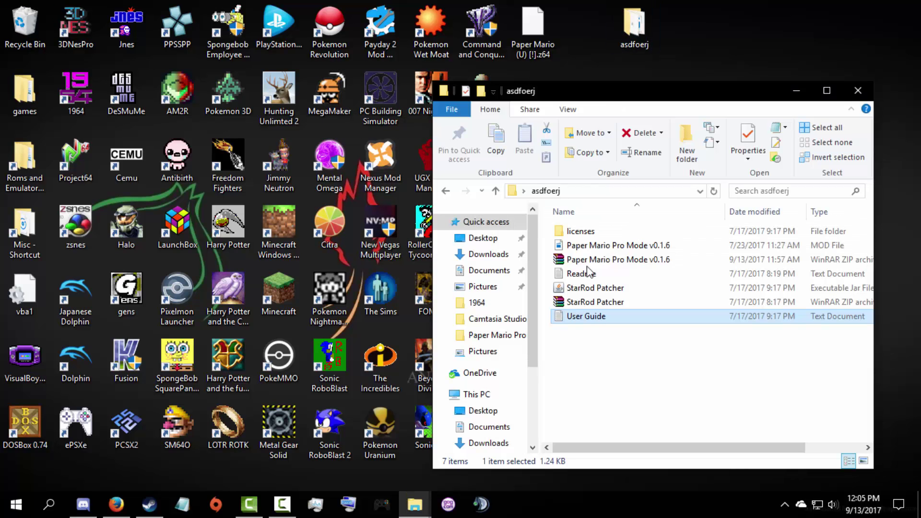
left_click_drag(545, 49, 641, 351)
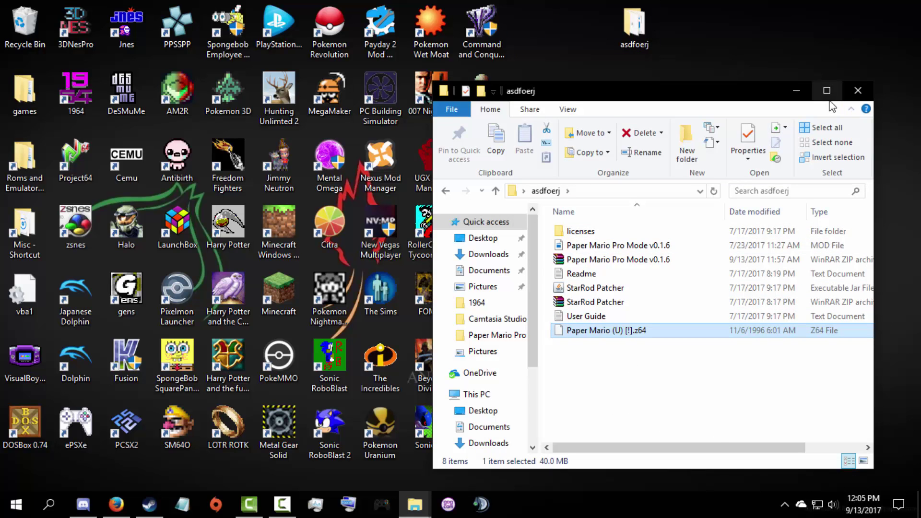
left_click(827, 90)
left_click(145, 160)
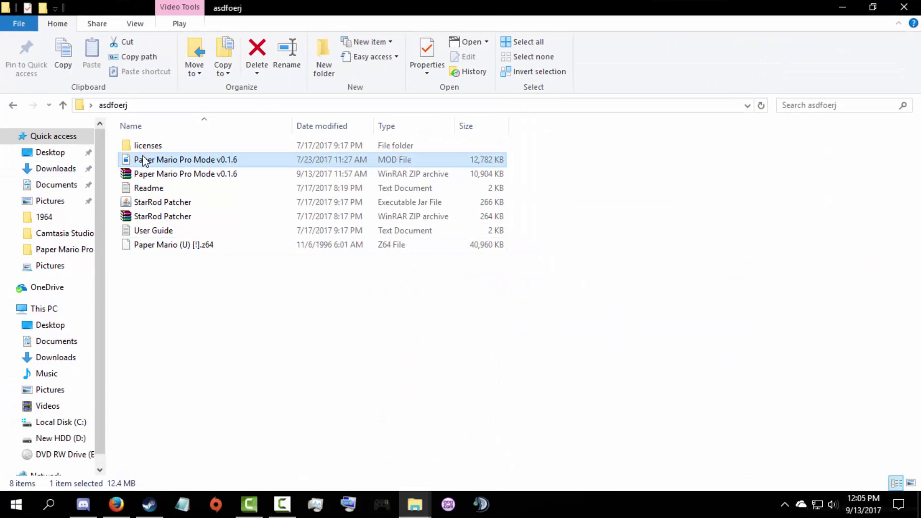
double_click(145, 160)
left_click(906, 8)
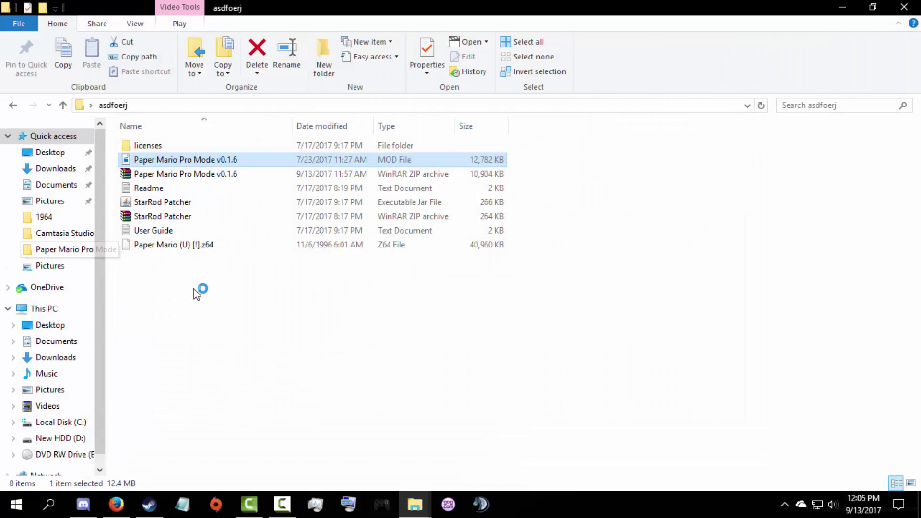
Launch StarRod Patcher from the asdfoerj folder and load Paper Mario (U) [!].z64 as the Paper Mario ROM.
left_click(161, 205)
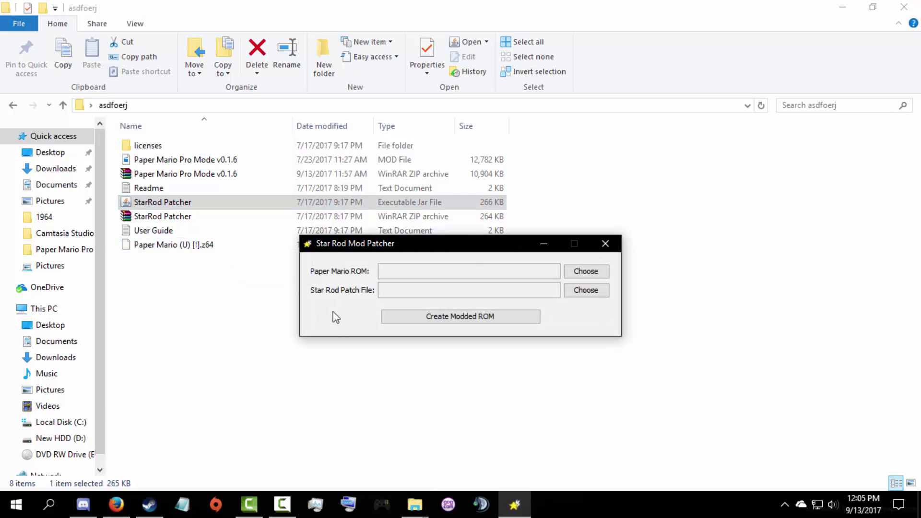
left_click(571, 271)
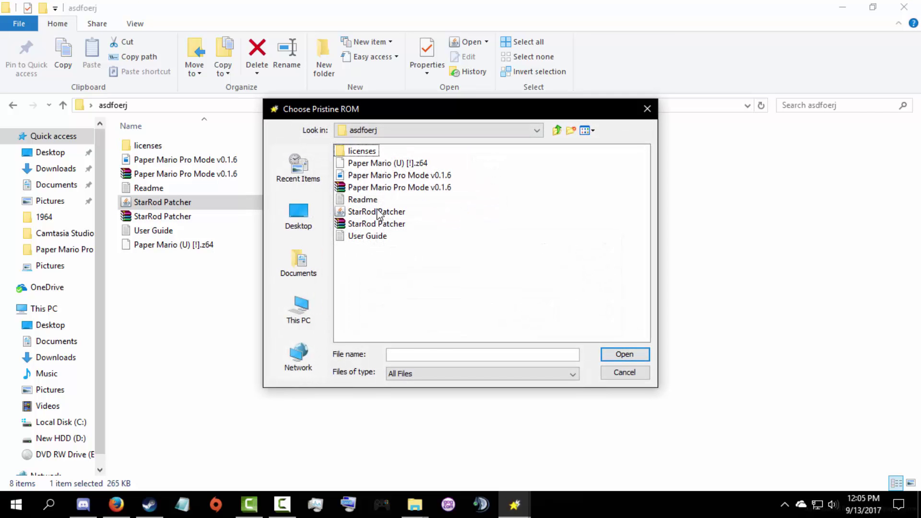
left_click(366, 165)
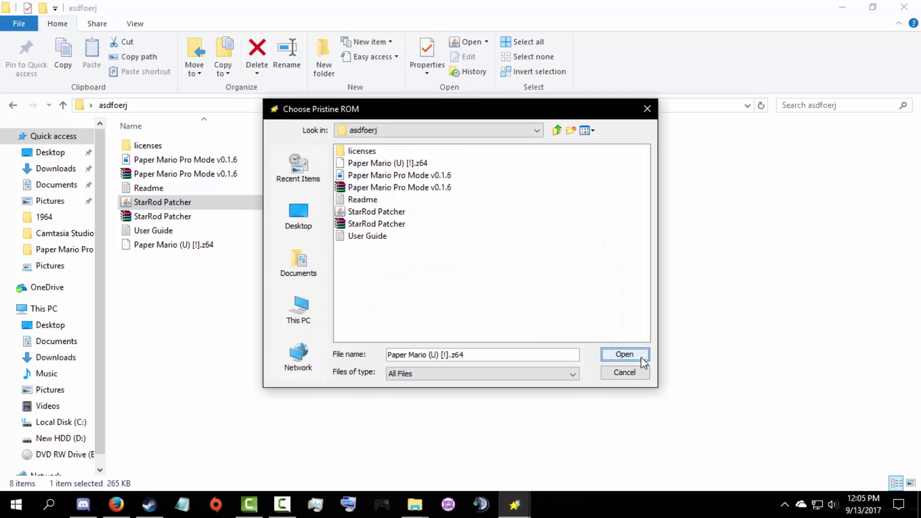
left_click(641, 357)
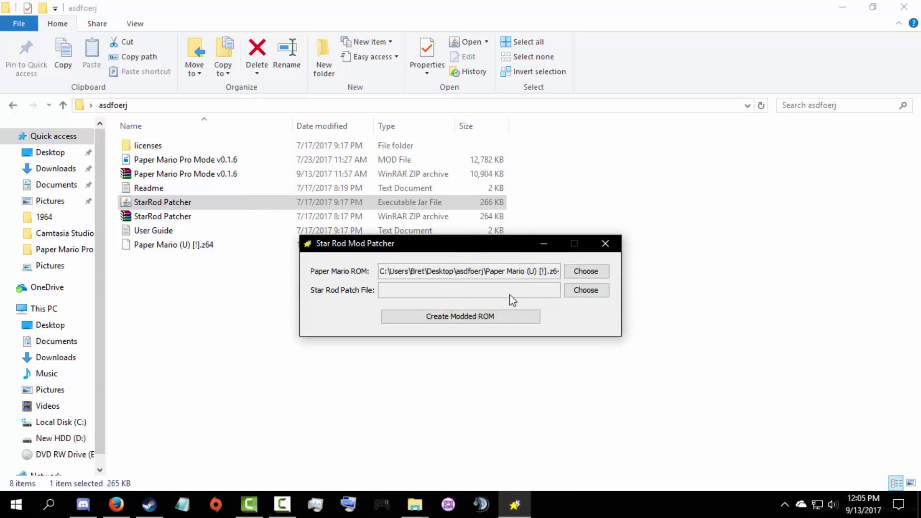
Load Paper Mario Pro Mode v0.1.6.mod as the Star Rod patch file and create the modded ROM.
left_click(586, 290)
left_click(366, 175)
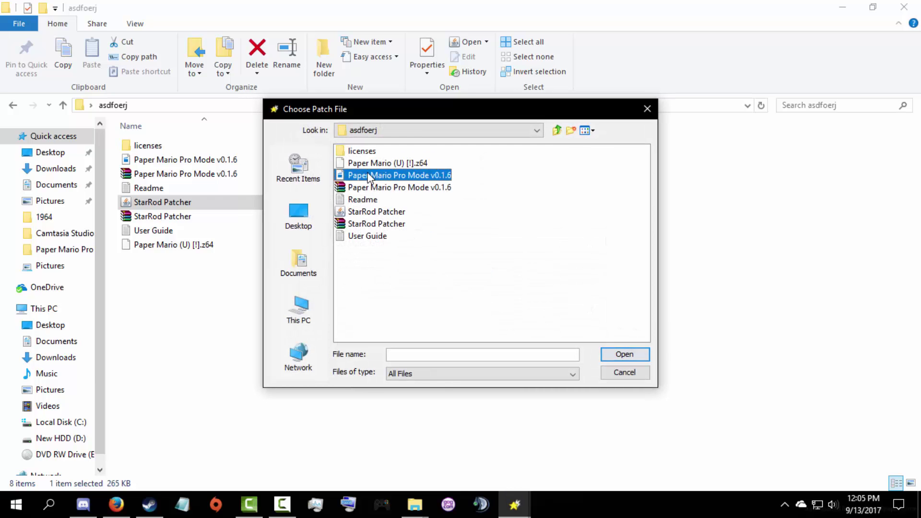
left_click_drag(418, 115, 491, 147)
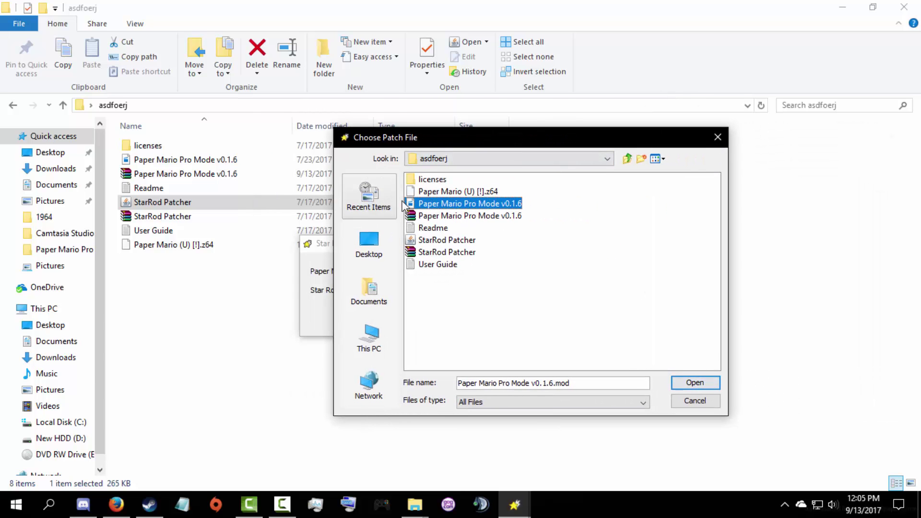
left_click(692, 383)
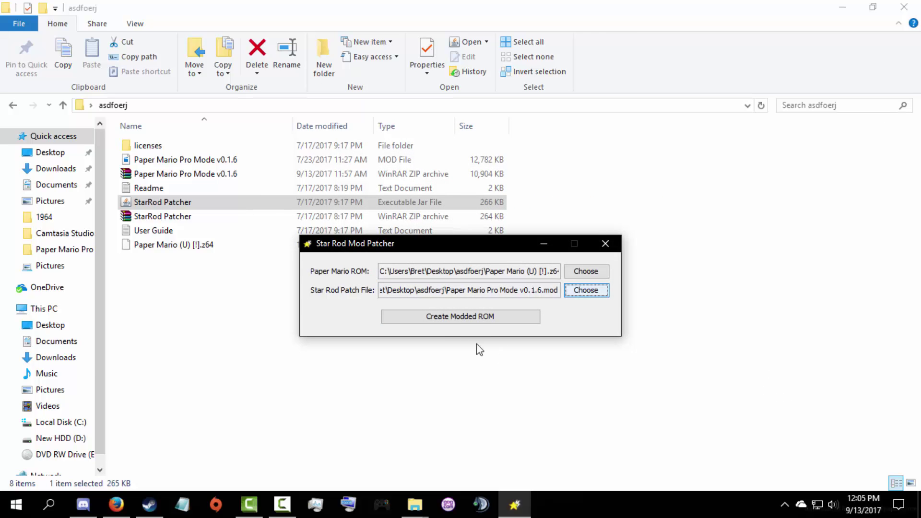
left_click(445, 320)
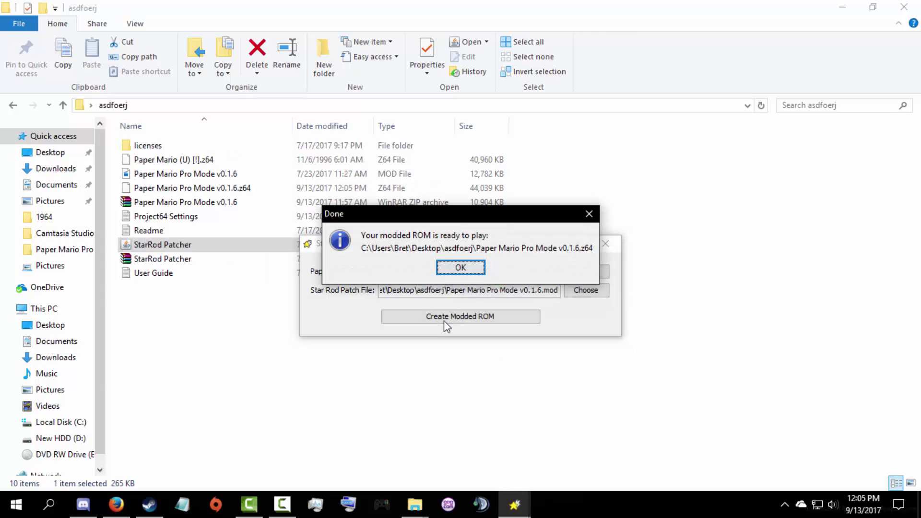
left_click(460, 269)
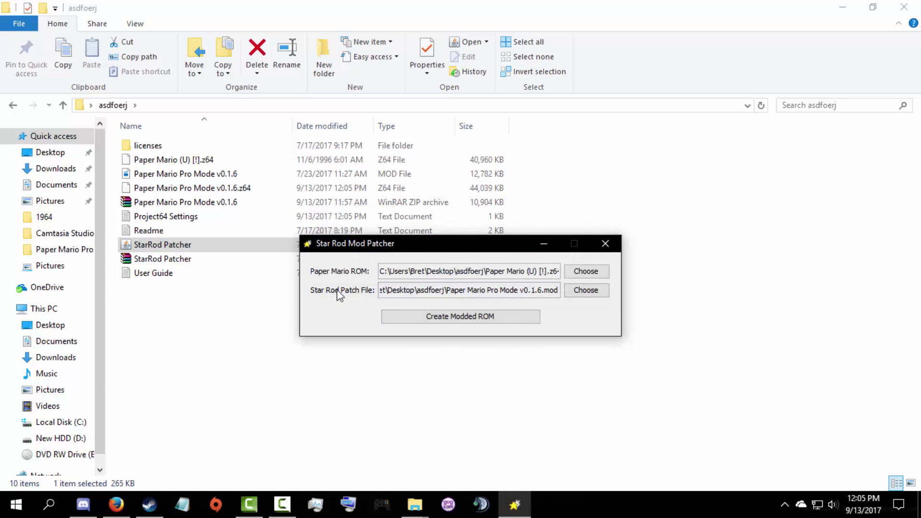
Locate the patched Paper Mario Pro Mode v0.1.6.z64 file in the asdfoerj folder and clear the selection.
left_click(211, 202)
left_click(207, 190)
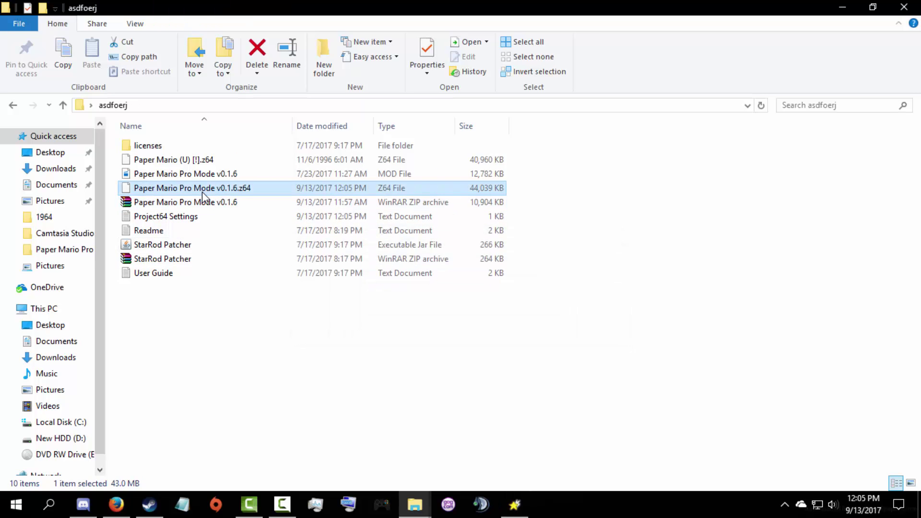
left_click(246, 374)
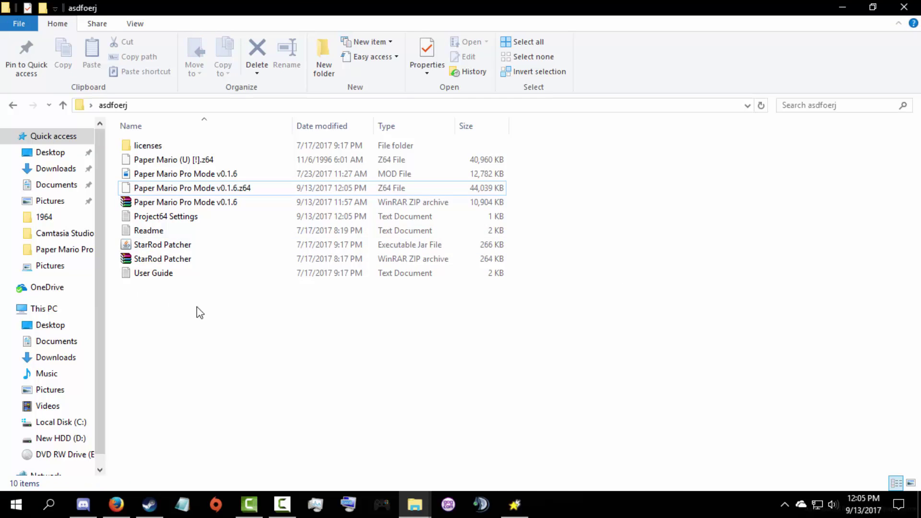
Return to the desktop, close Star Rod Mod Patcher and launch Project64.
left_click(919, 507)
left_click(515, 504)
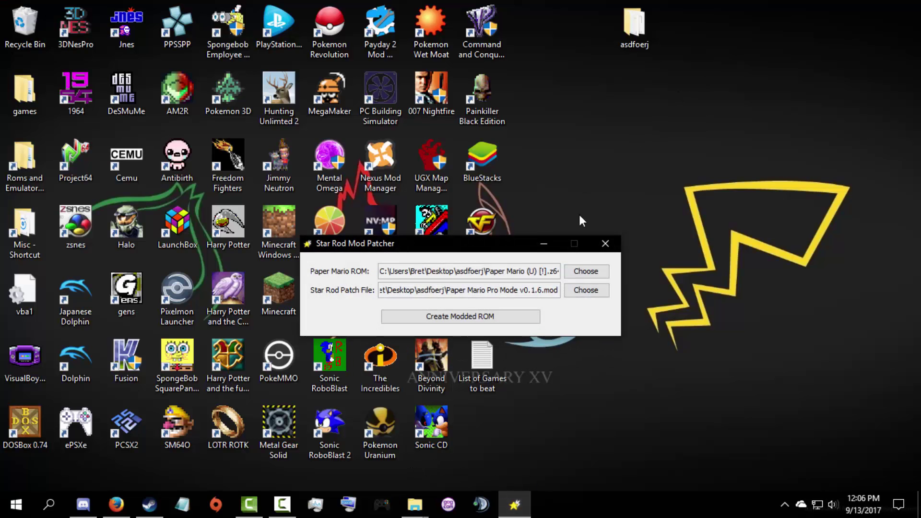
left_click(604, 243)
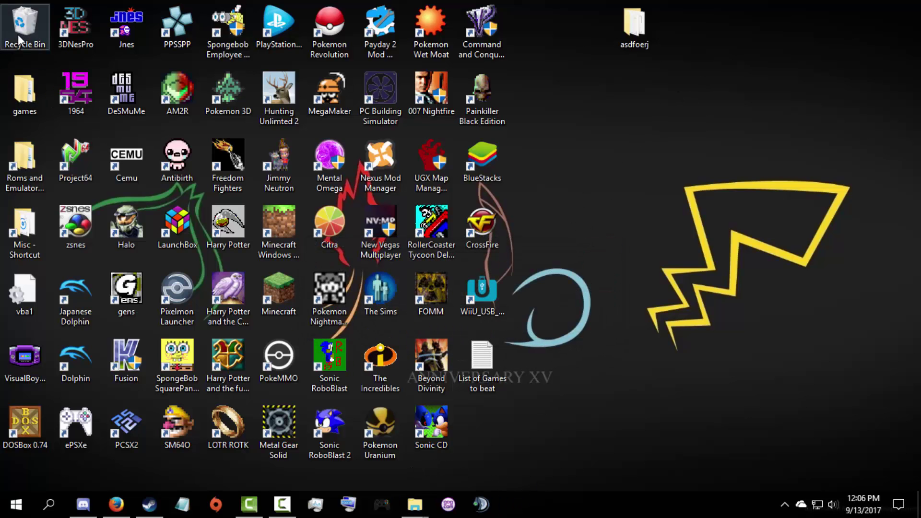
double_click(70, 169)
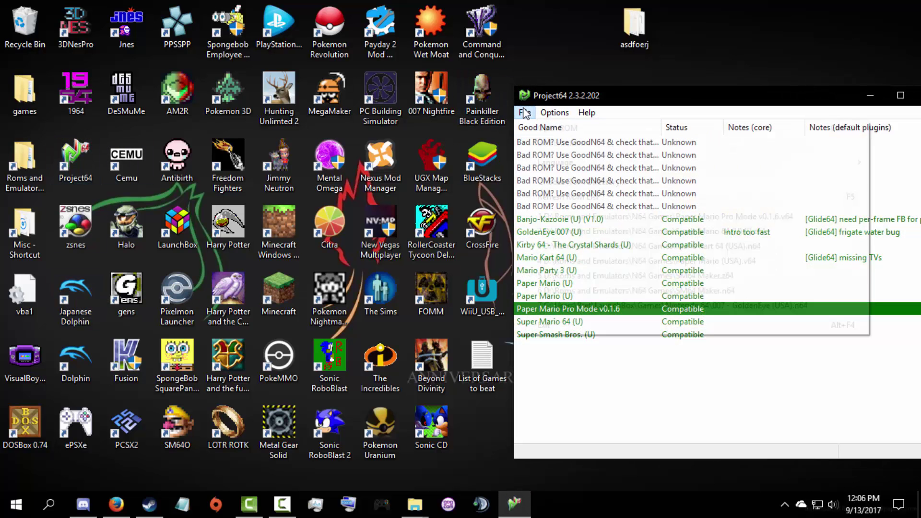
Open the Paper Mario Pro Mode v0.1.6.z64 ROM from the asdfoerj folder on the desktop and start its emulation.
left_click(527, 115)
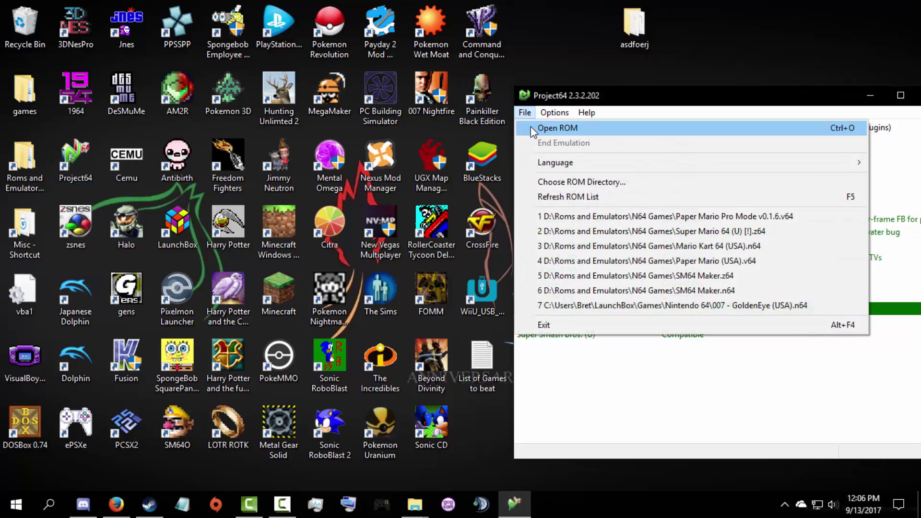
left_click(530, 126)
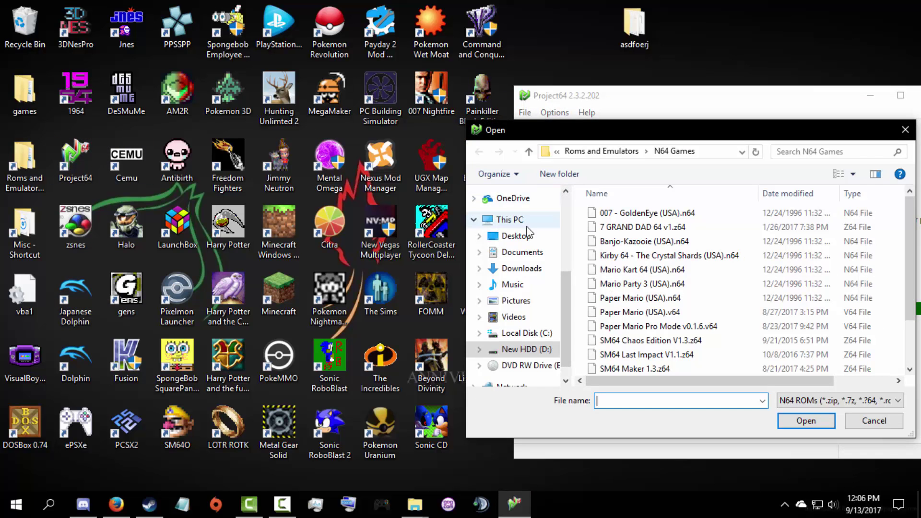
left_click(510, 238)
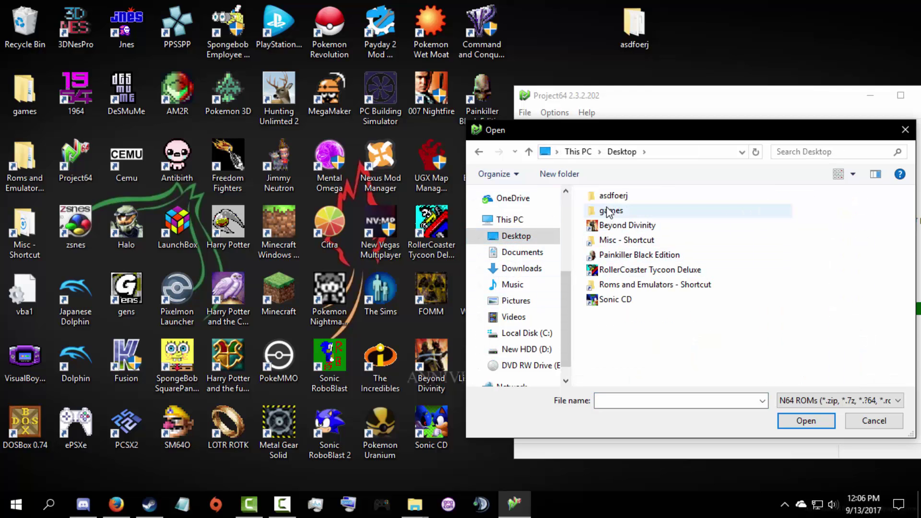
left_click(627, 197)
double_click(628, 197)
double_click(613, 240)
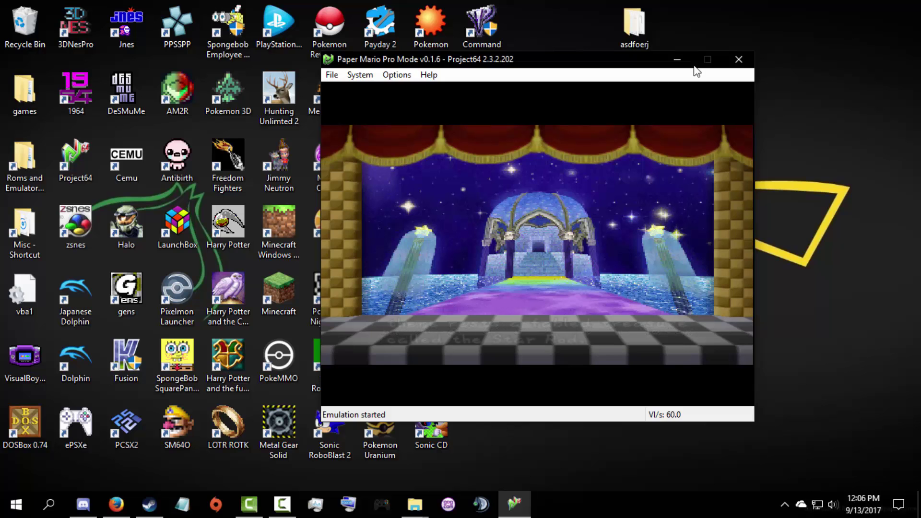
Close the running emulator and both open File Explorer windows, asdfoerj and Paper Mario Pro Mode.
left_click(753, 54)
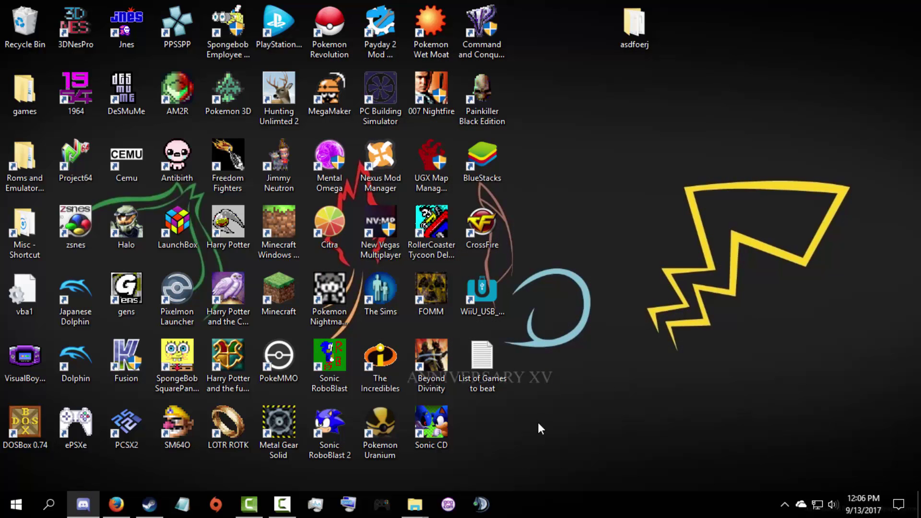
mouse_move(420, 513)
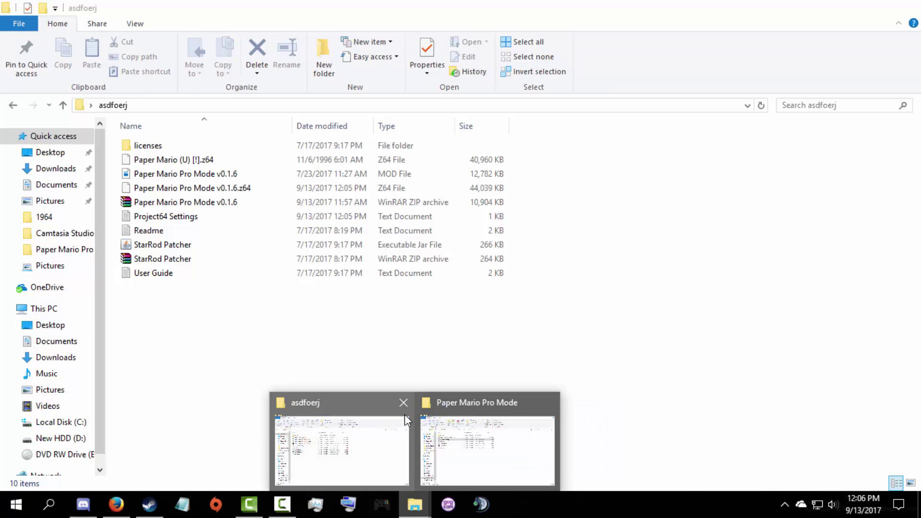
left_click(405, 401)
left_click(513, 403)
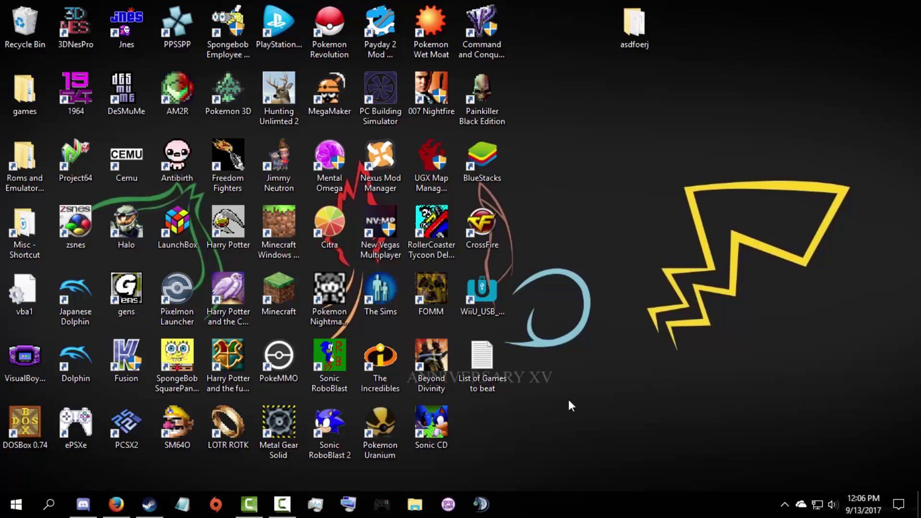